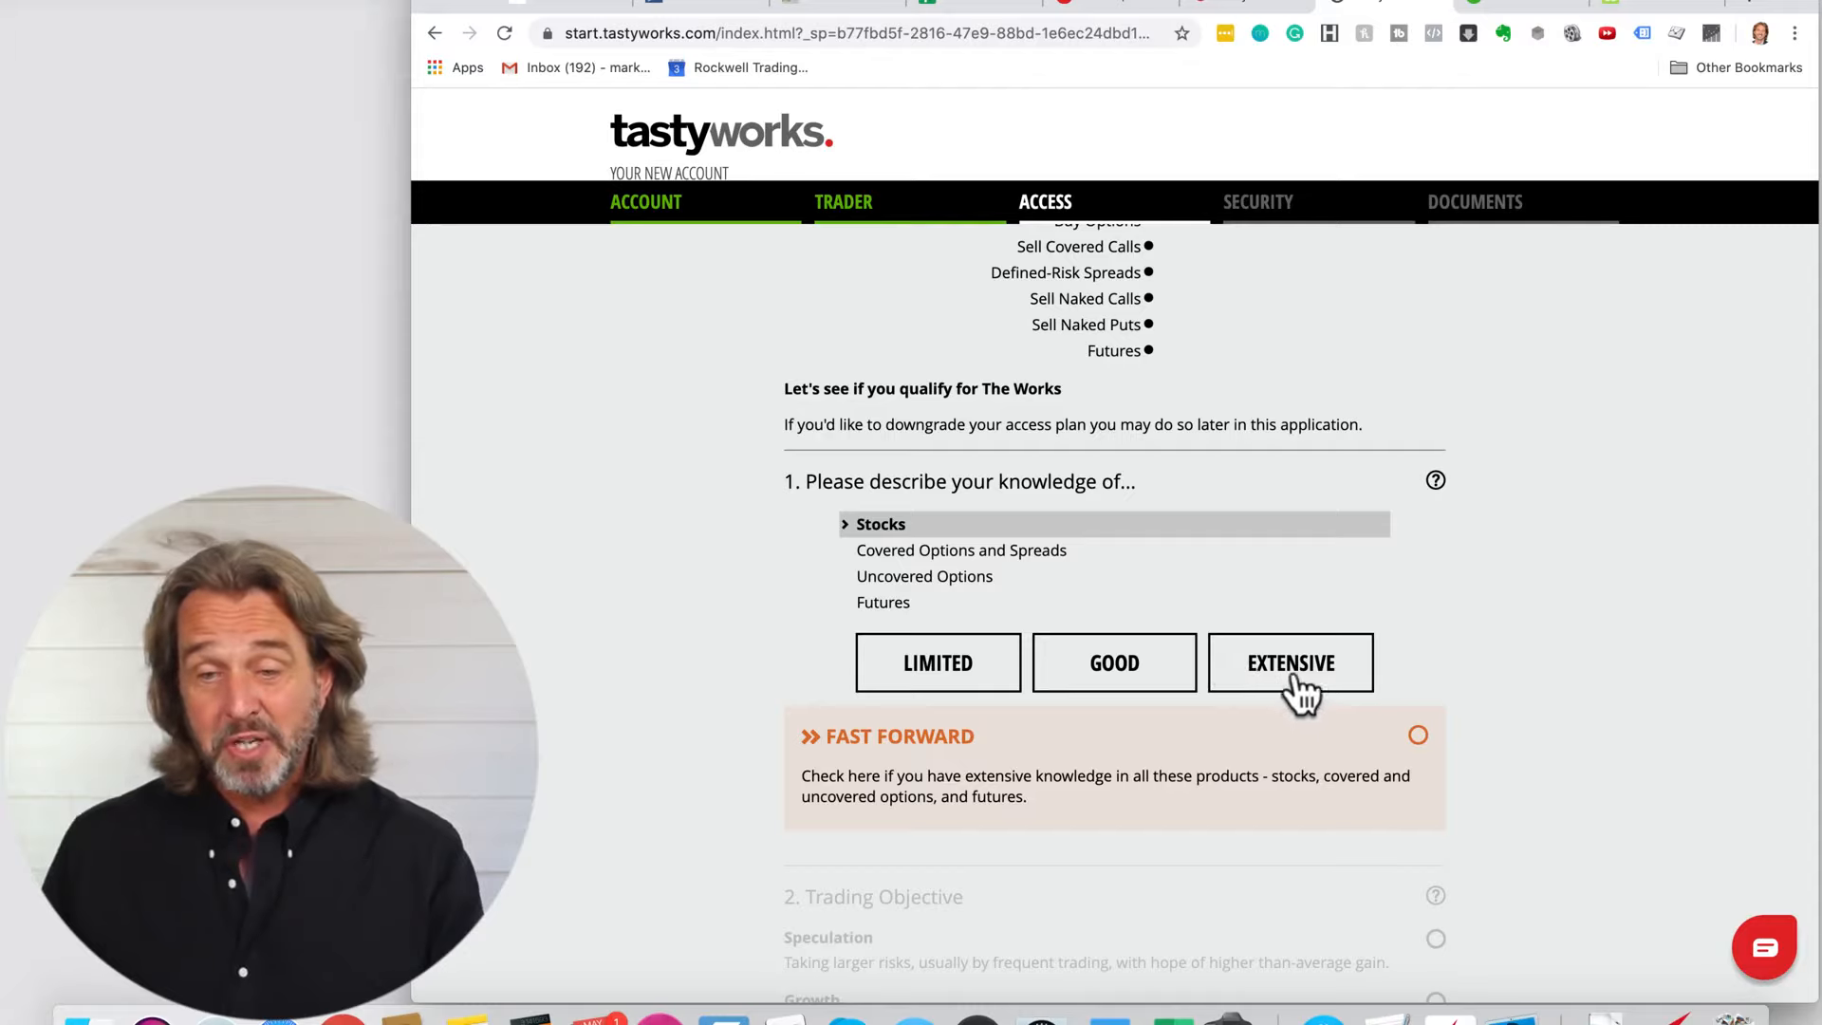
Rate the knowledge of stocks, covered options and spreads, uncovered options, and futures as Extensive.
{"action": "left_click", "coordinate": [1291, 672]}
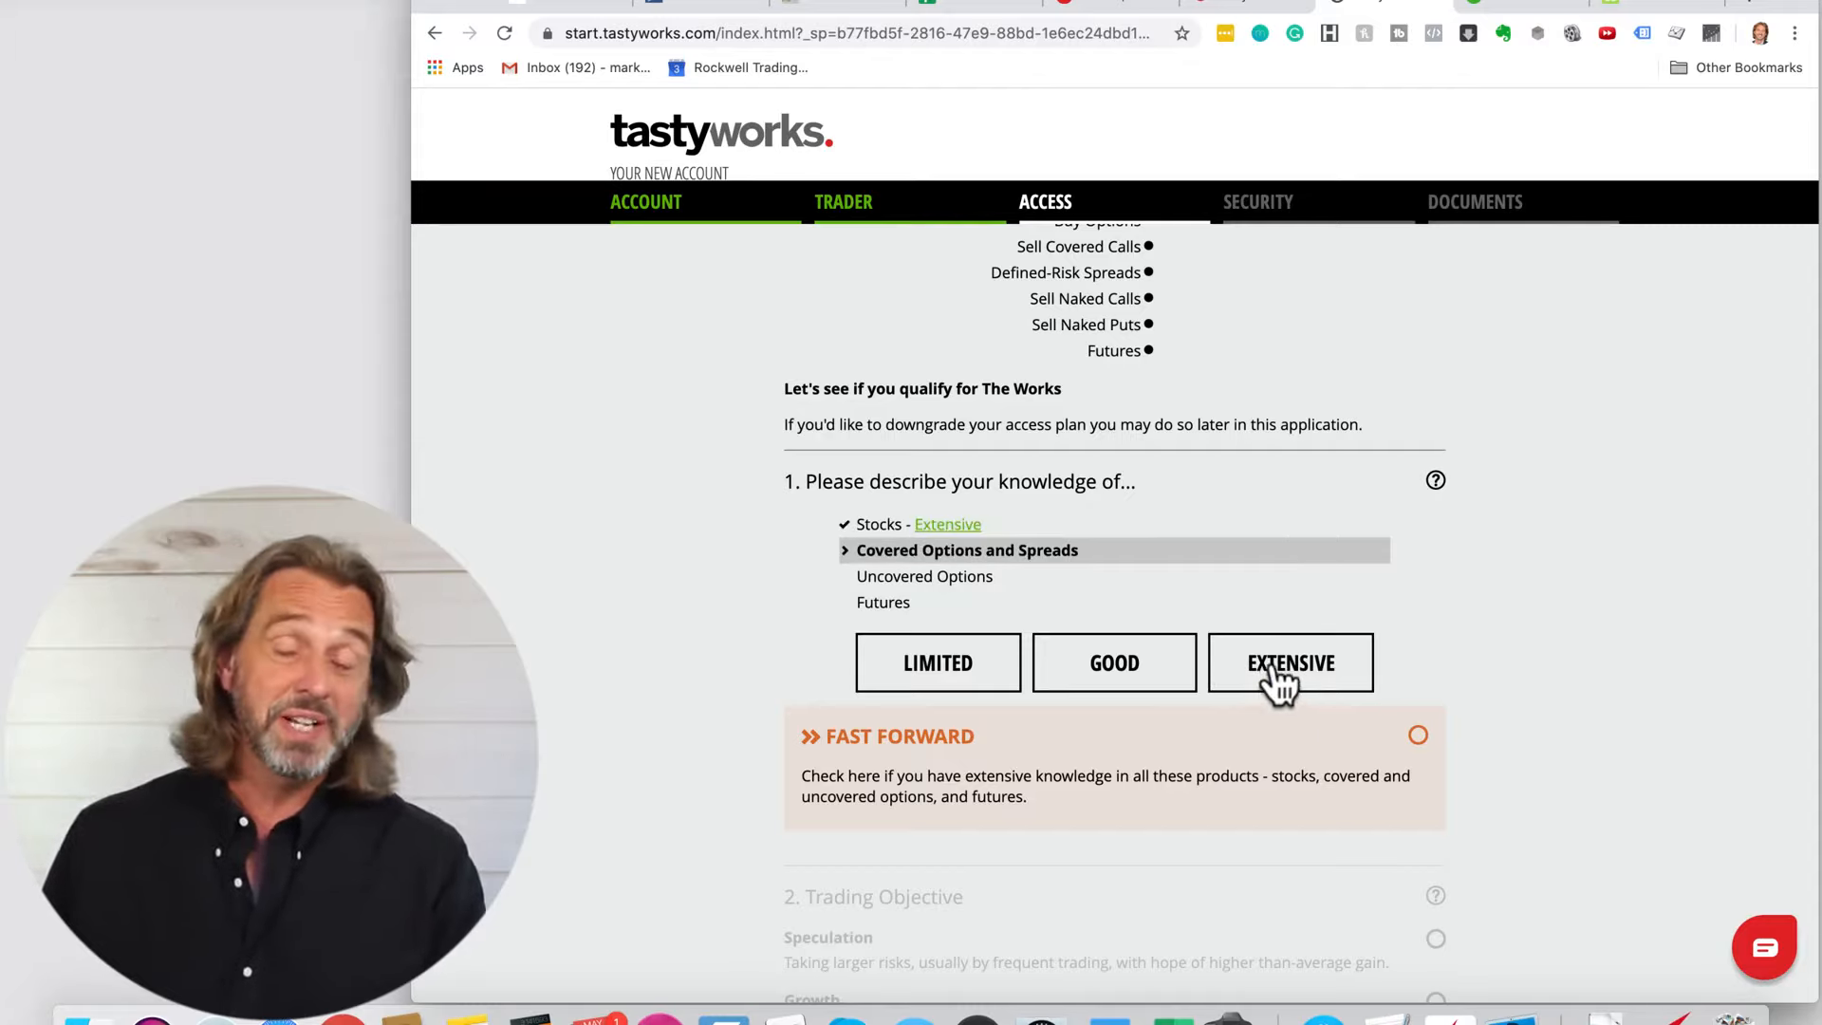
{"action": "left_click", "coordinate": [1281, 674]}
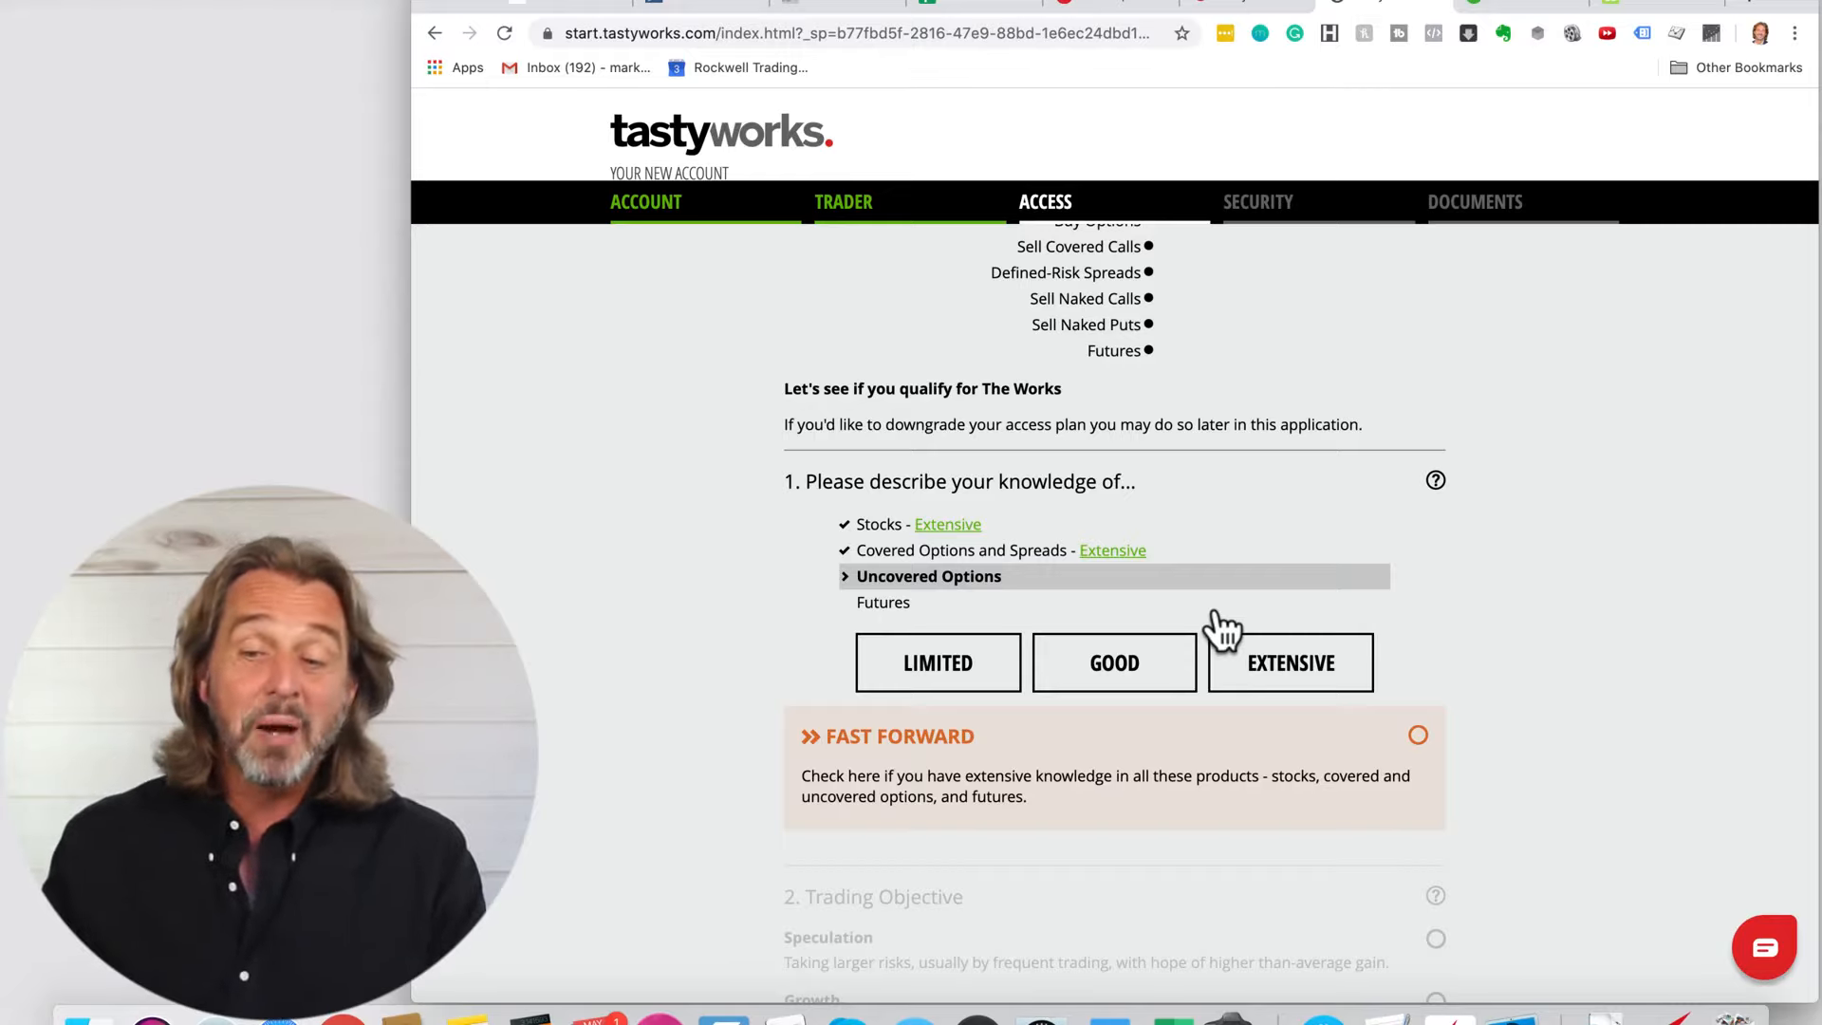
{"action": "left_click", "coordinate": [1272, 666]}
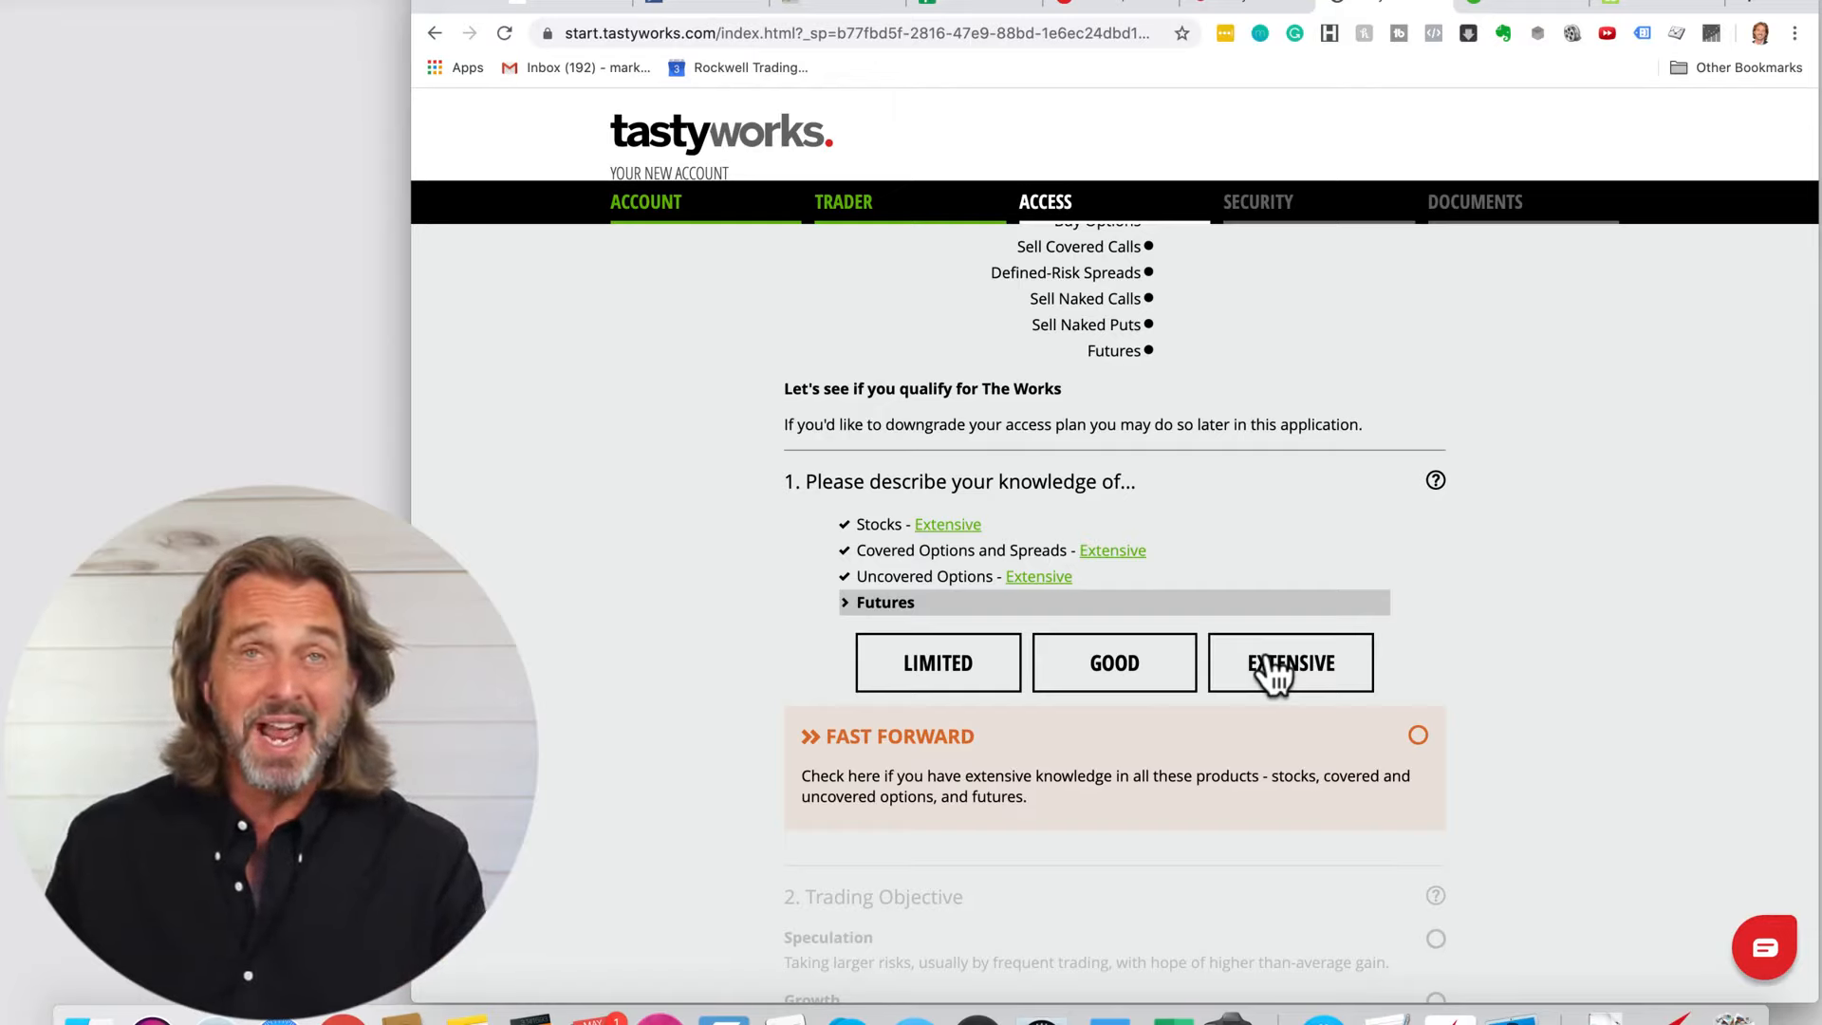
{"action": "left_click", "coordinate": [1295, 674]}
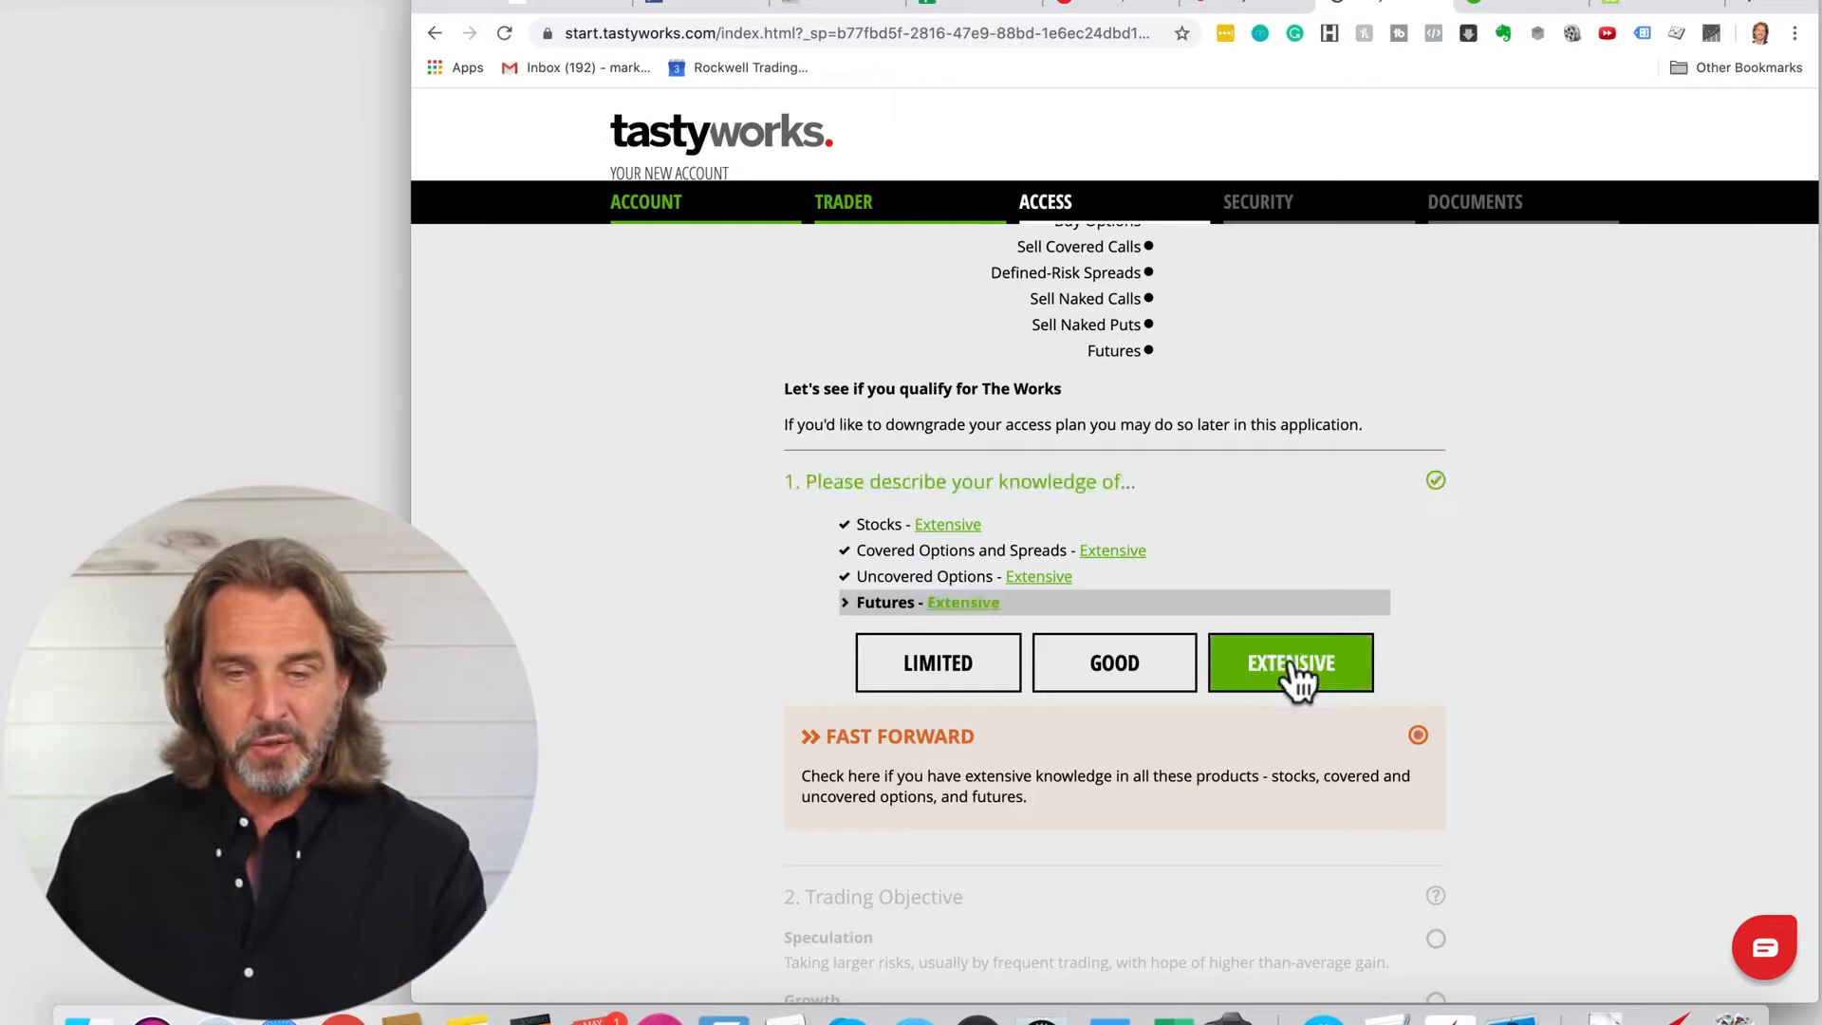
Choose Speculation as the trading objective.
{"action": "scroll", "coordinate": [590, 652], "scroll_direction": "down", "scroll_amount": 3}
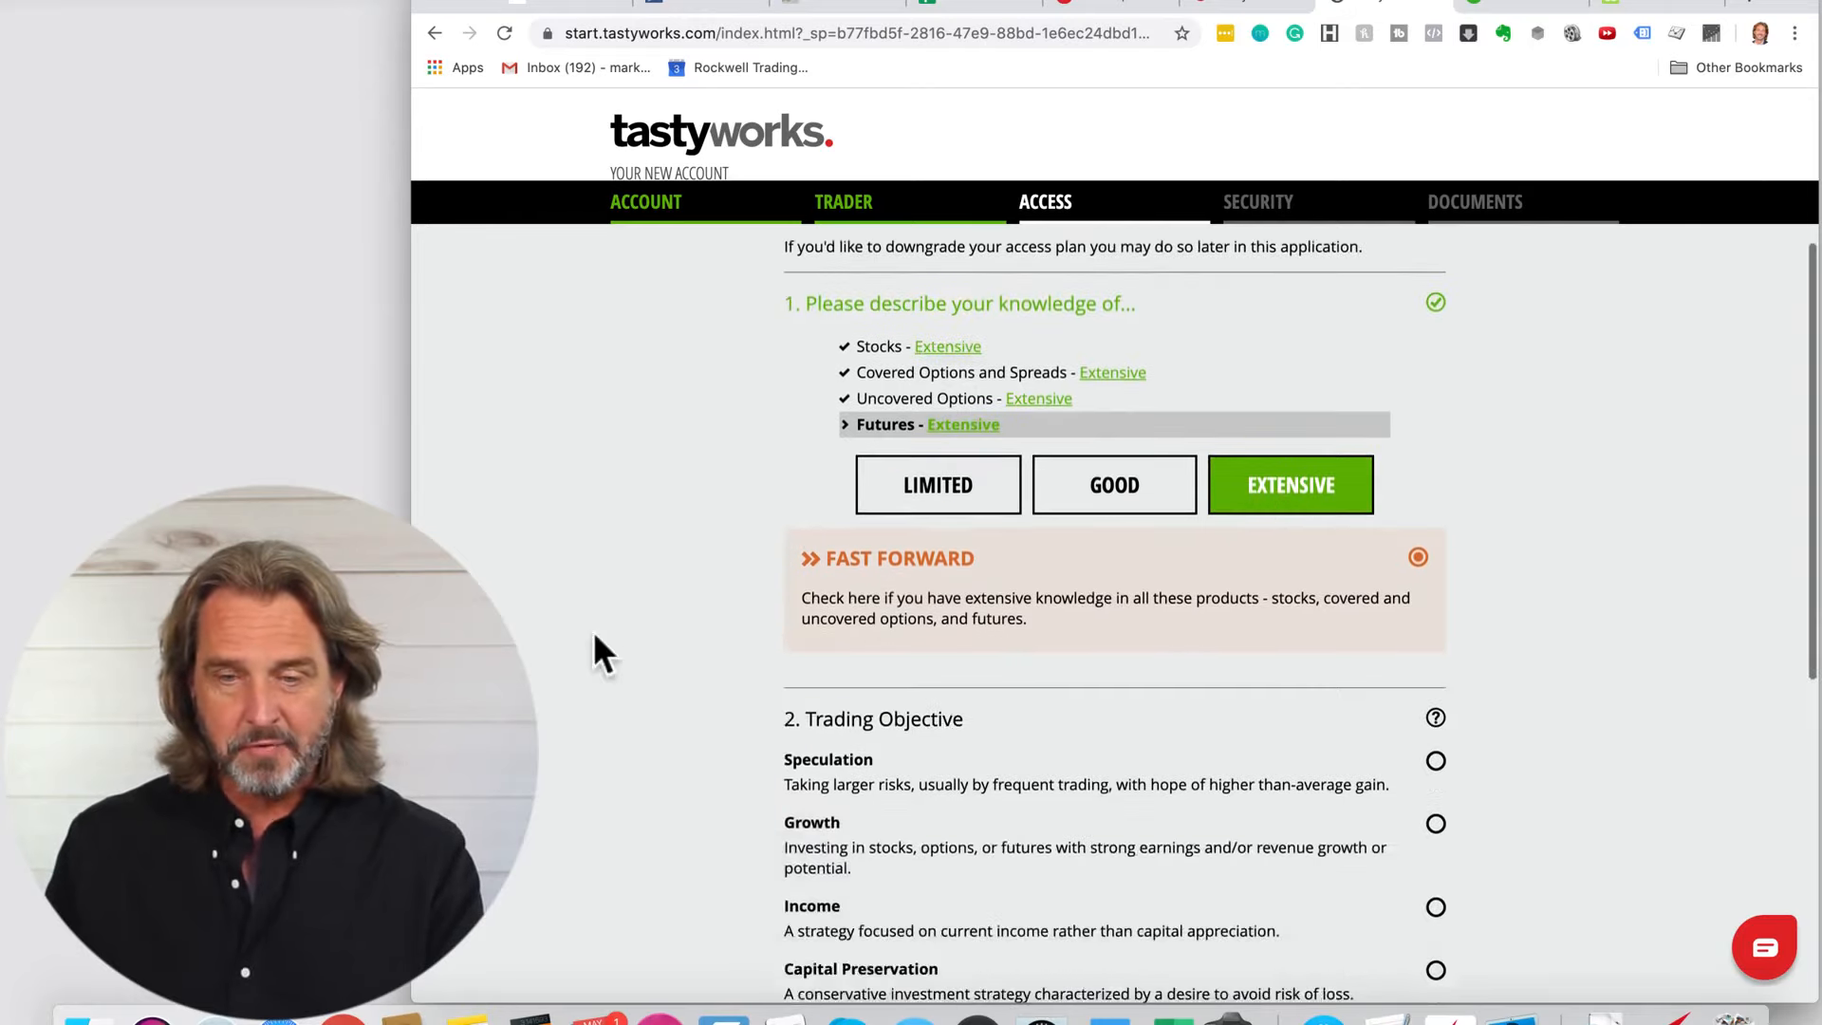
{"action": "scroll", "coordinate": [594, 648], "scroll_direction": "down", "scroll_amount": 1}
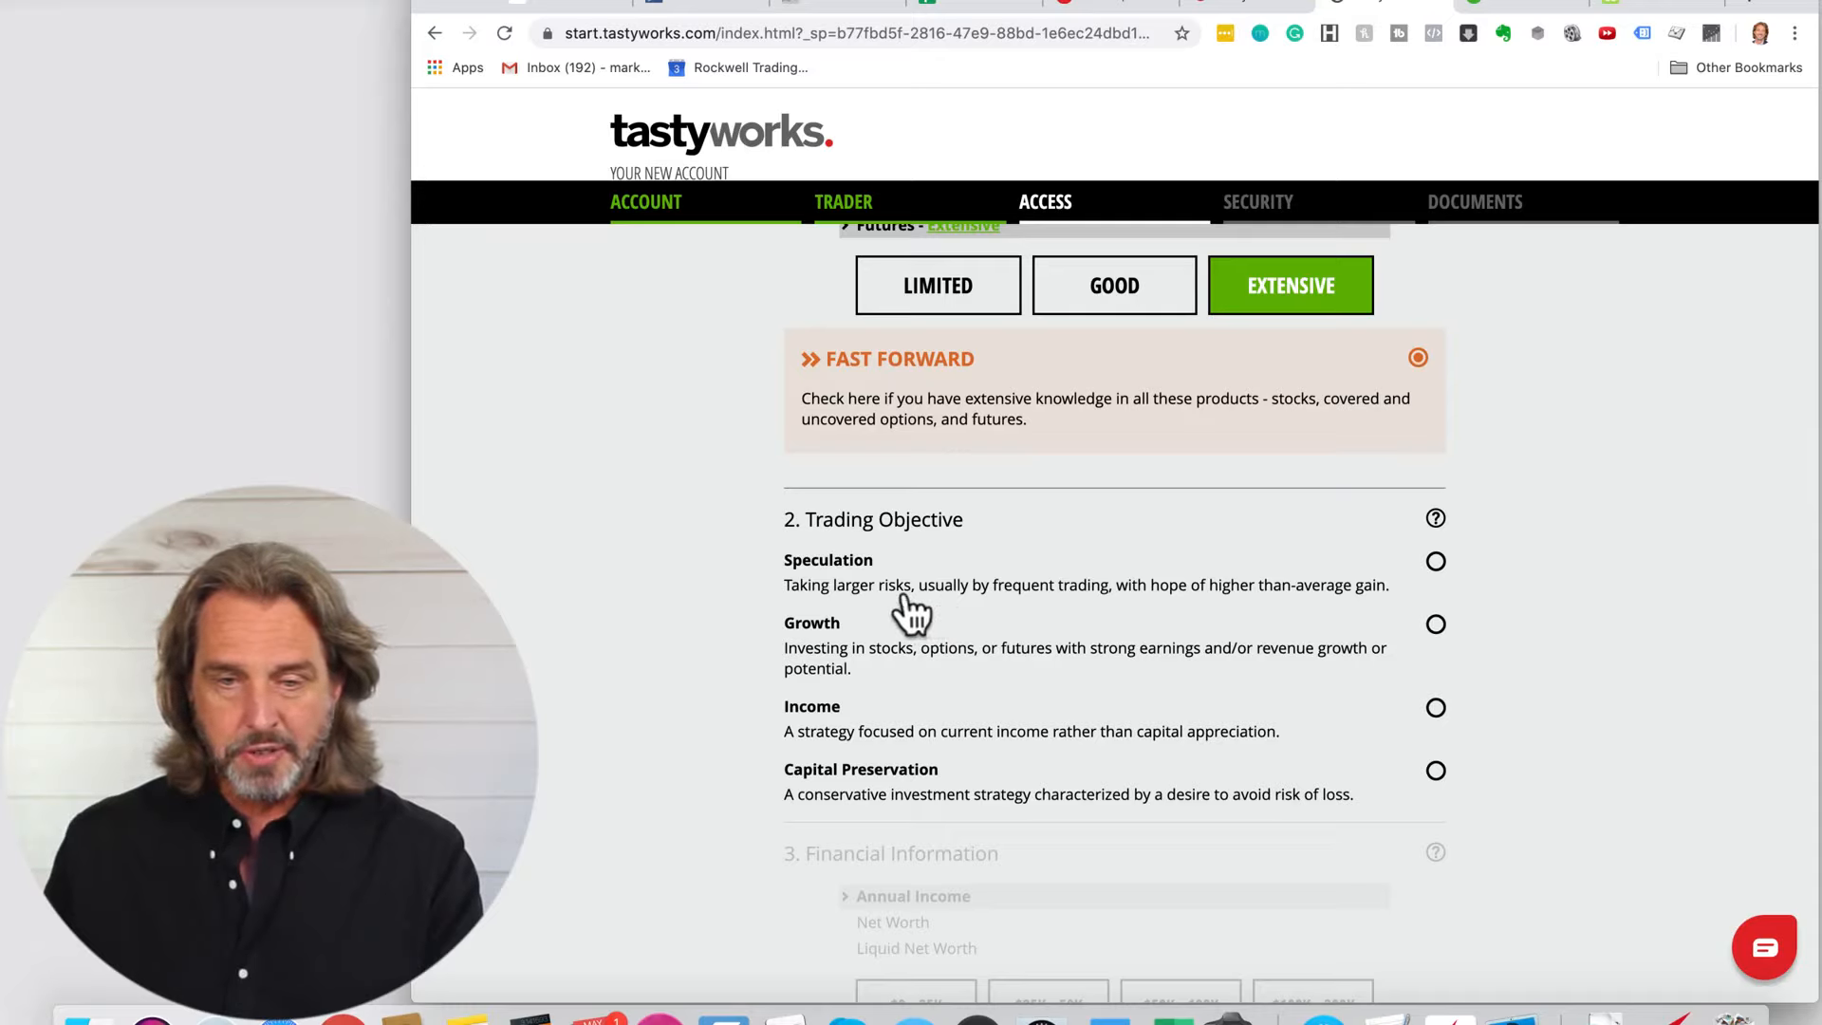
{"action": "left_click", "coordinate": [1436, 562]}
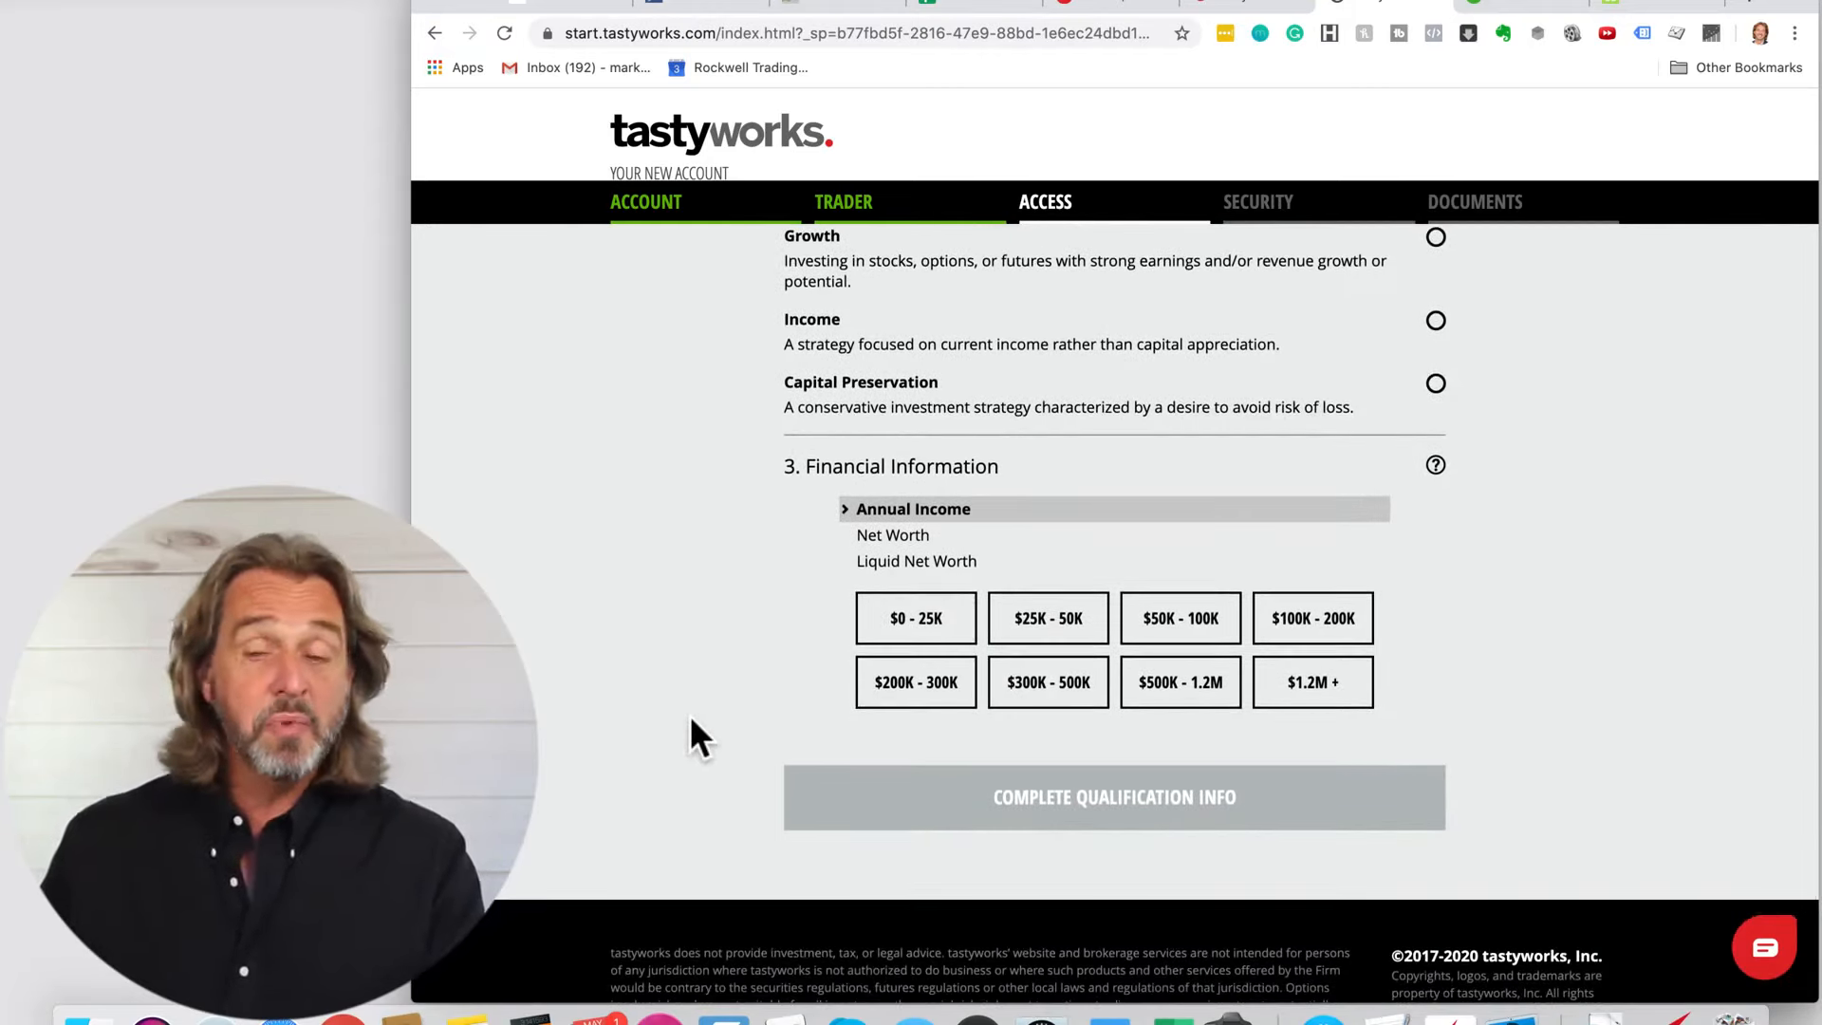
Give annual income as $500K - 1.2M, net worth as $5M + and liquid net worth as $200K - 500K, and continue to security.
{"action": "left_click", "coordinate": [1218, 698]}
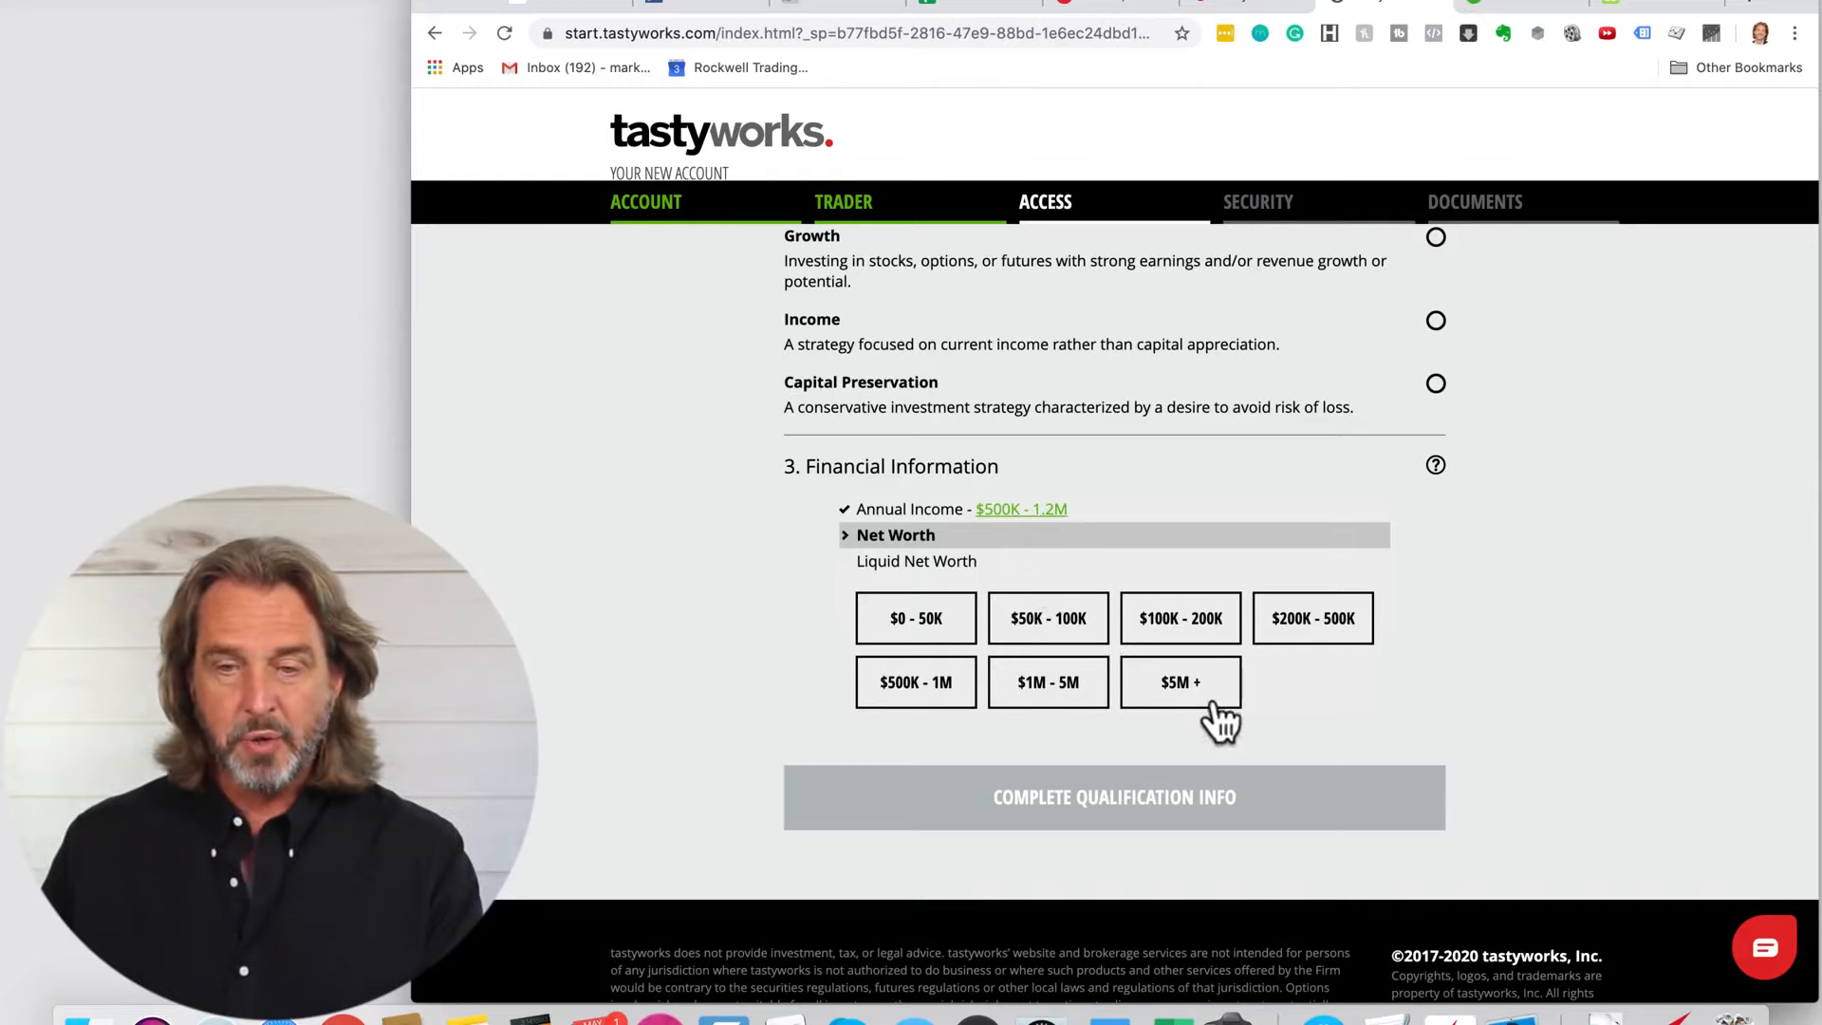
{"action": "left_click", "coordinate": [1170, 690]}
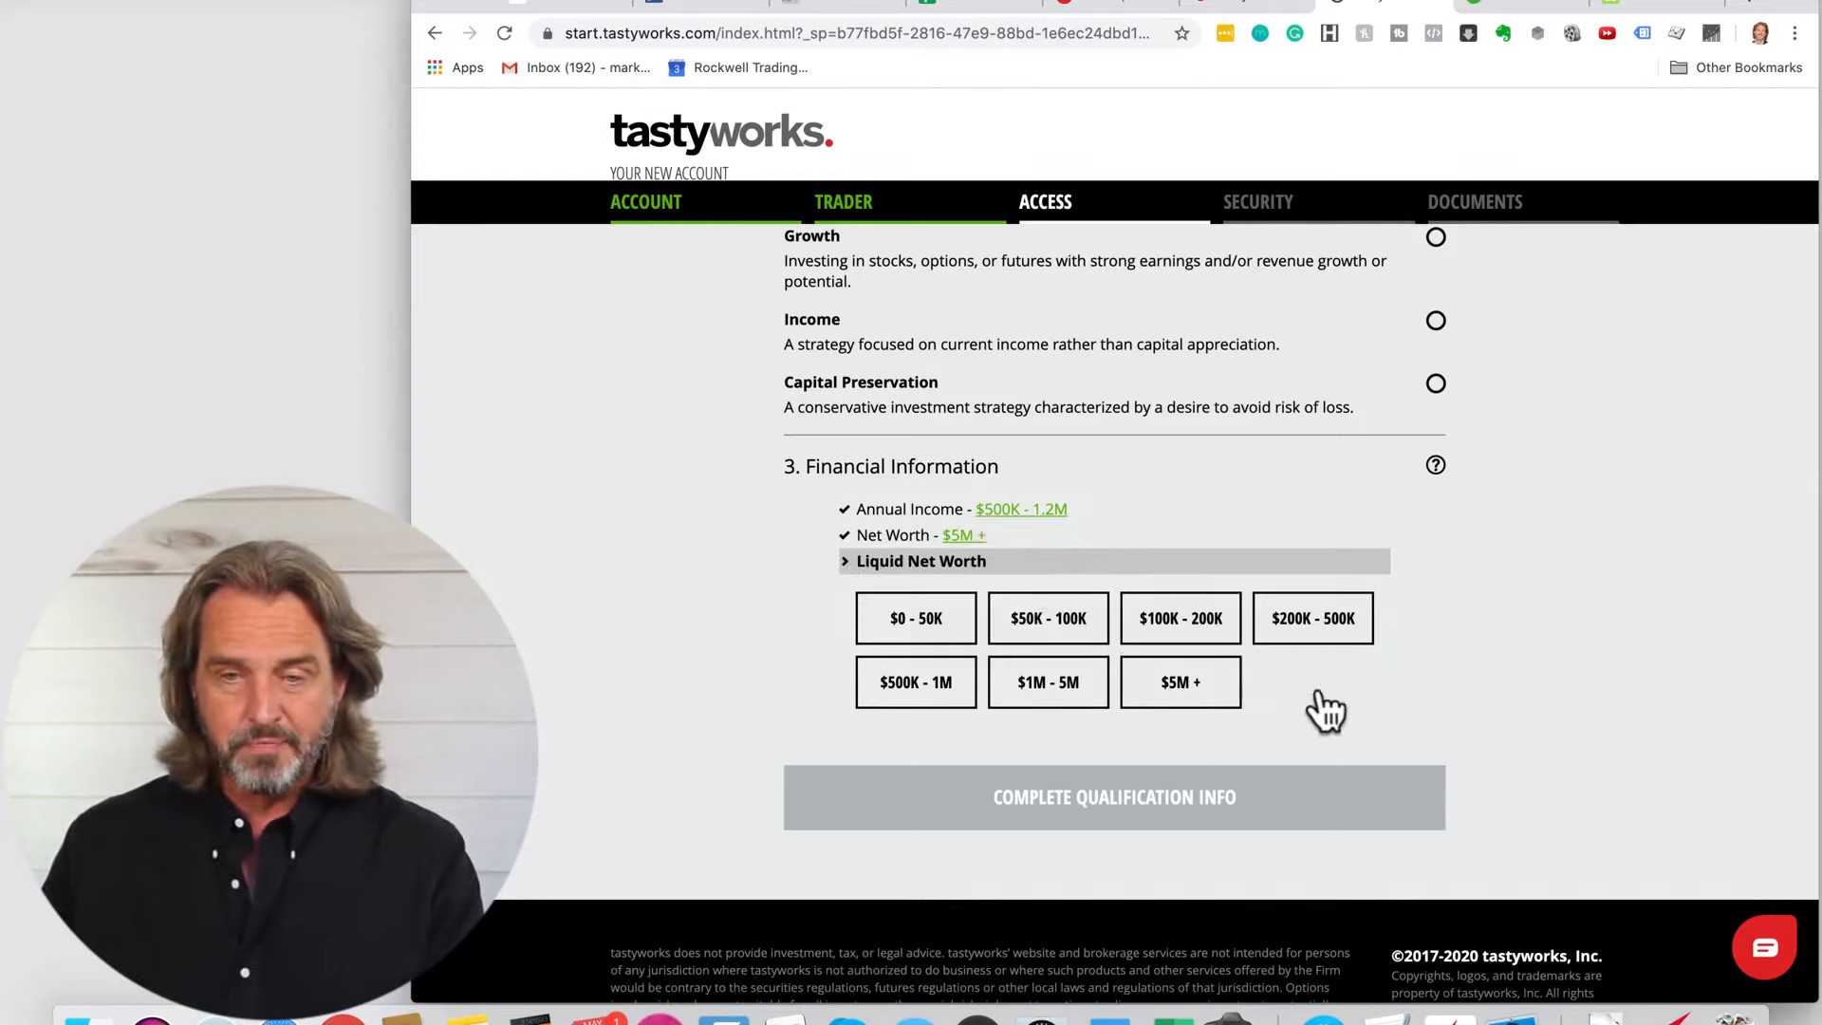
{"action": "scroll", "coordinate": [1315, 707], "scroll_direction": "down", "scroll_amount": 1}
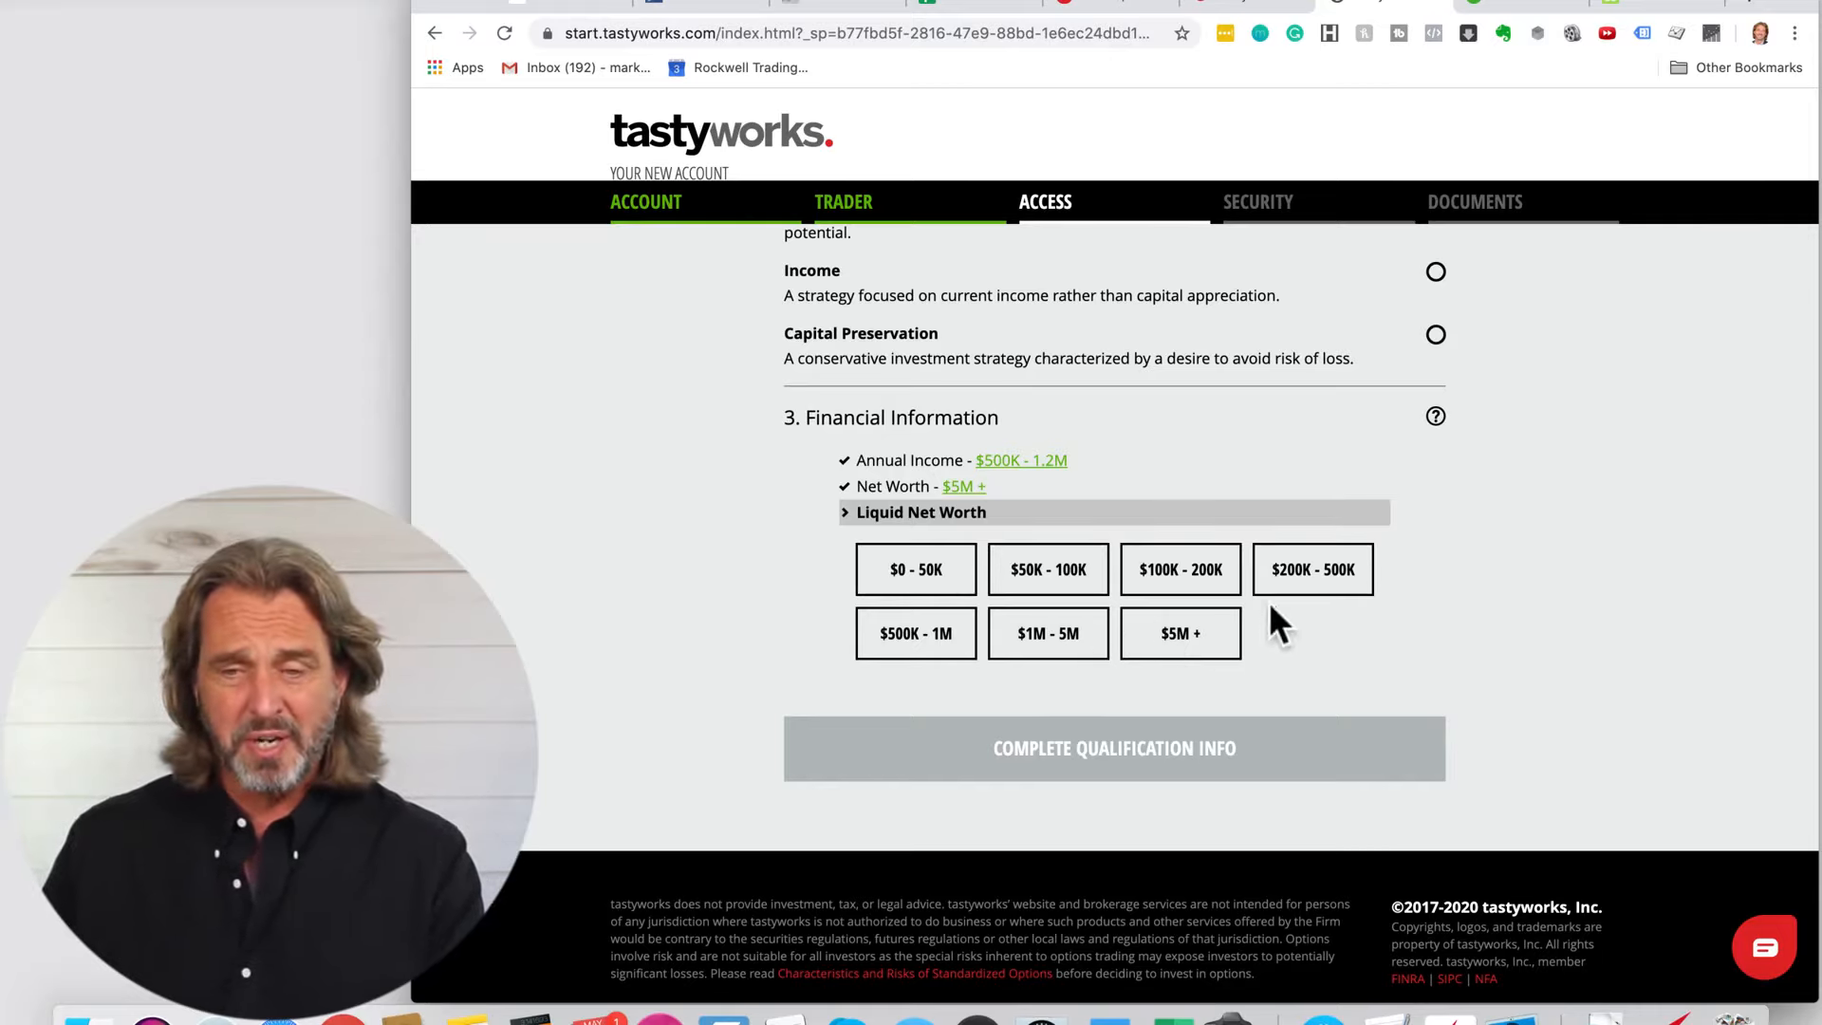
{"action": "left_click", "coordinate": [1318, 584]}
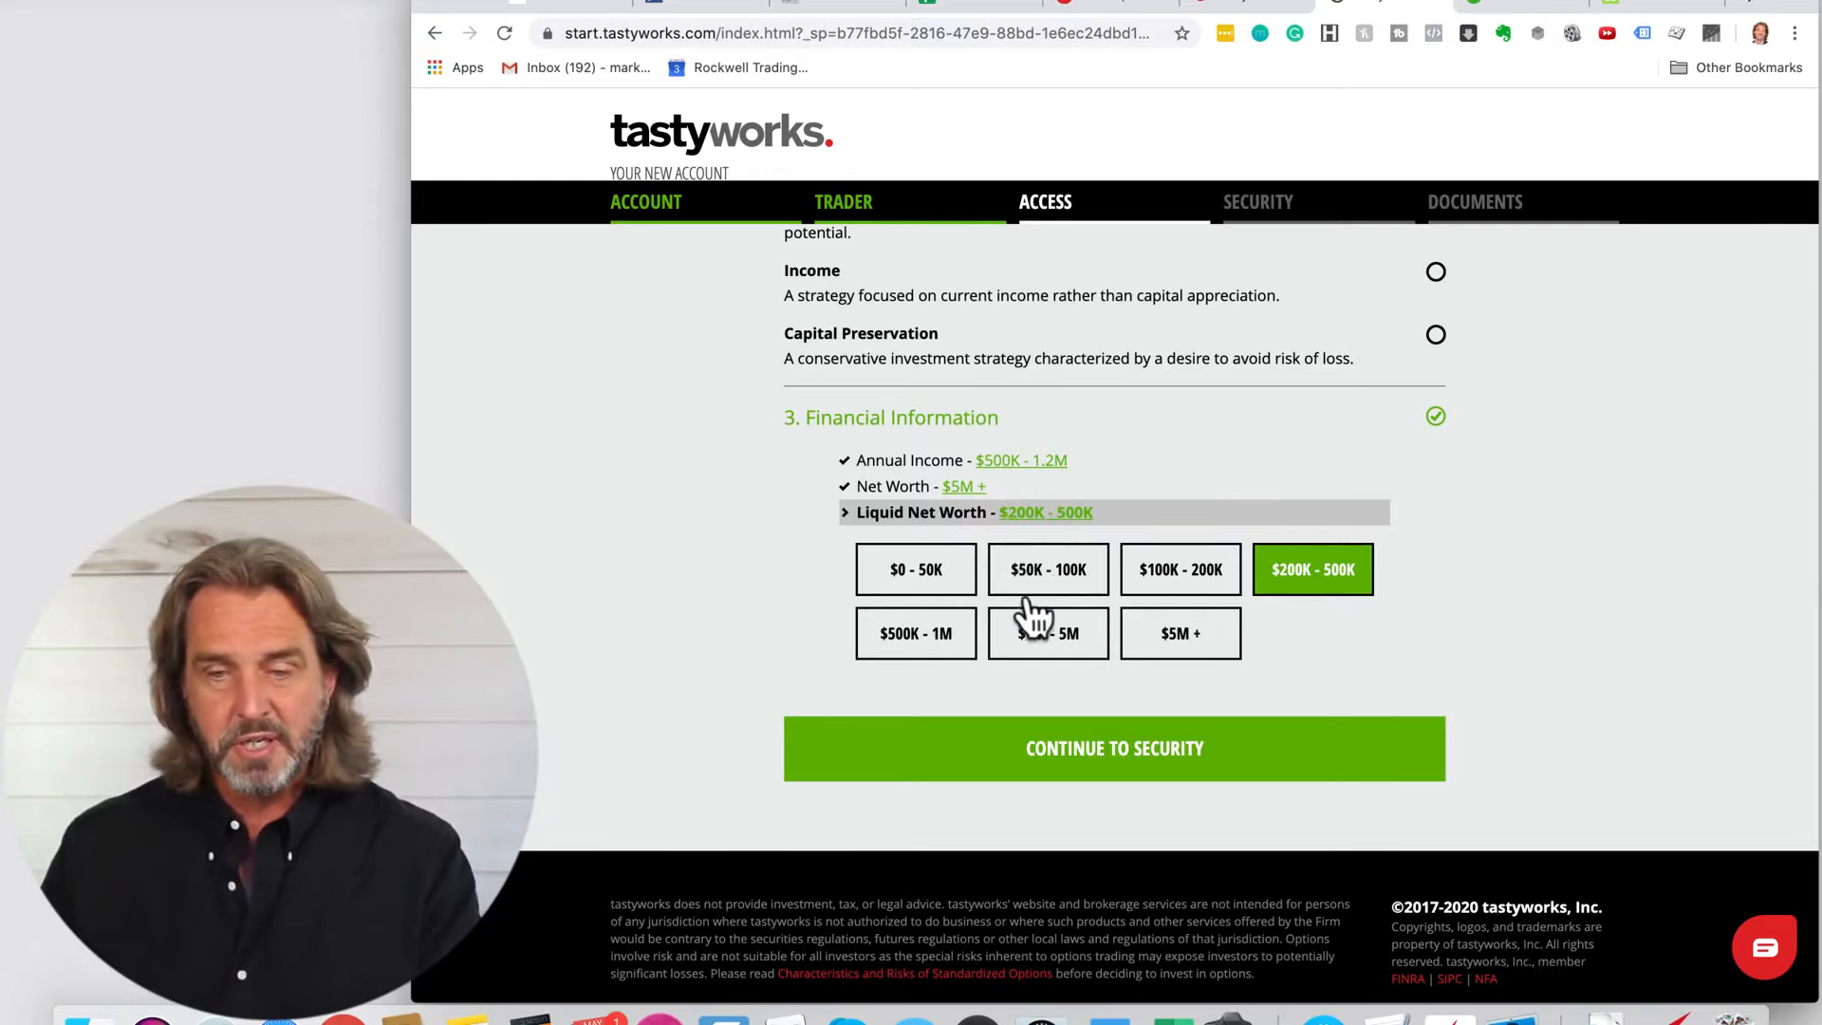
{"action": "scroll", "coordinate": [1035, 612], "scroll_direction": "down", "scroll_amount": 1}
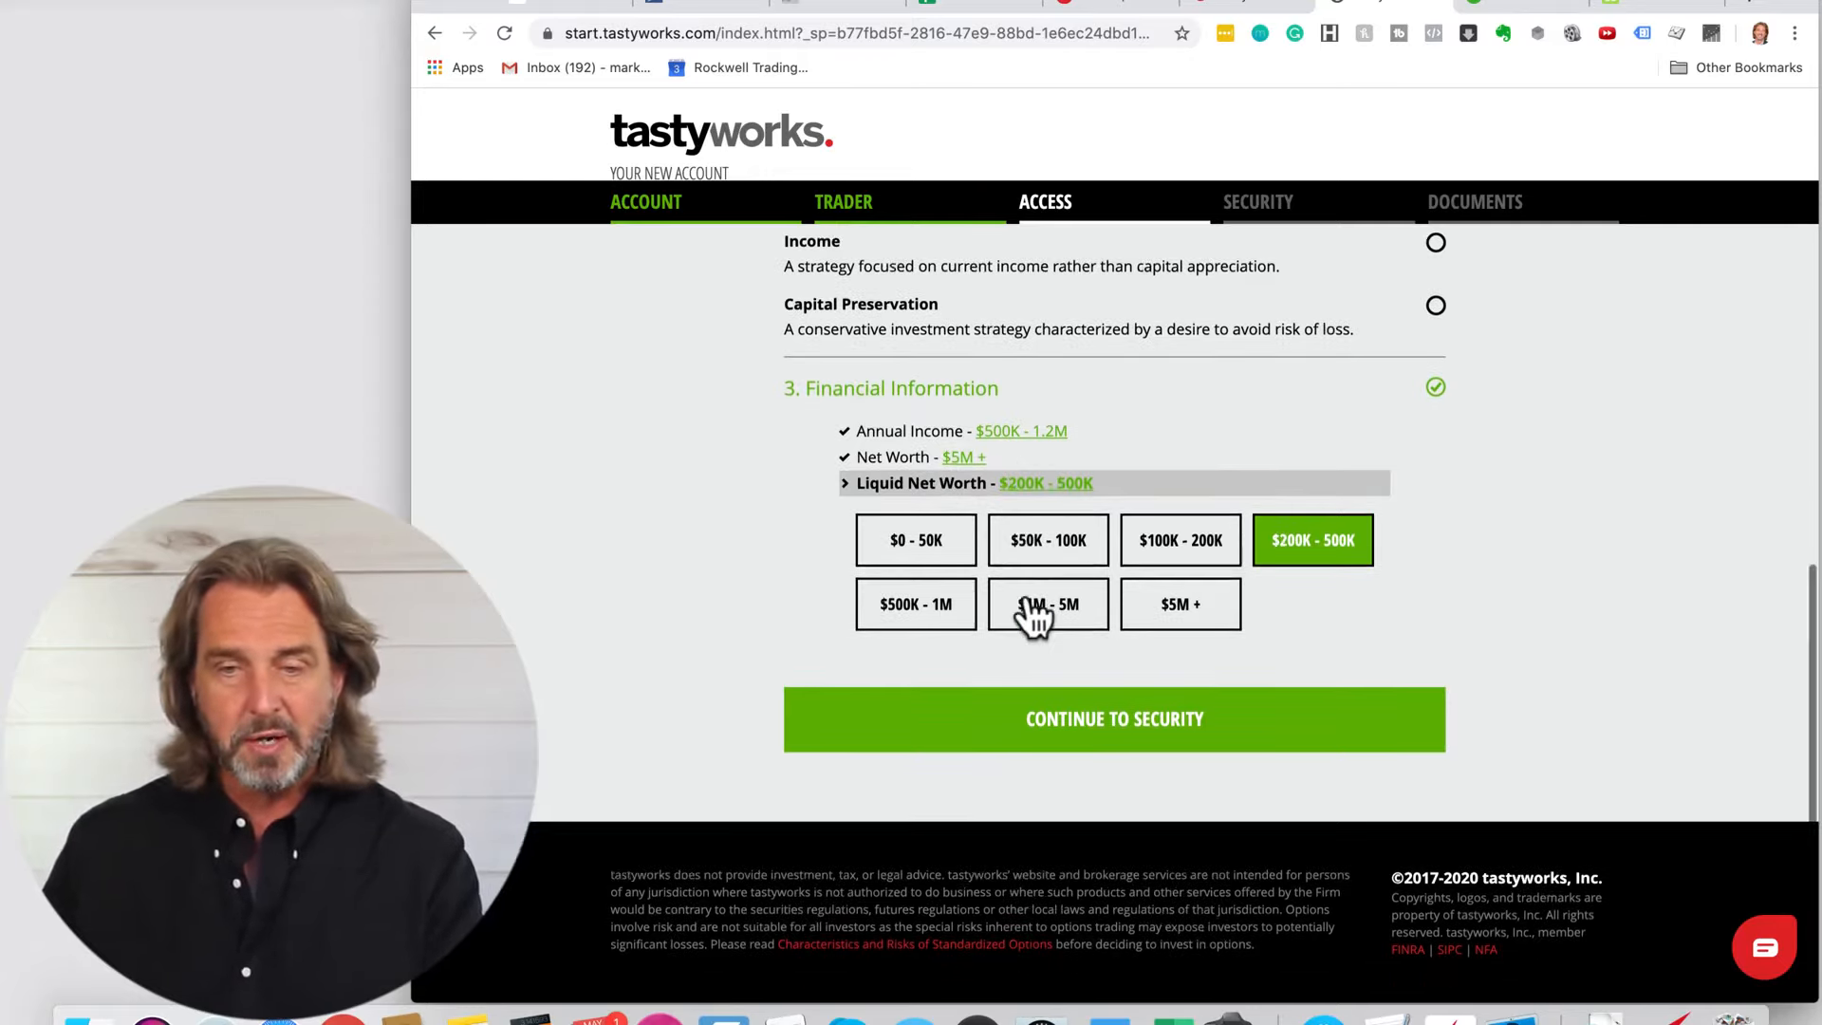
{"action": "left_click", "coordinate": [1113, 721]}
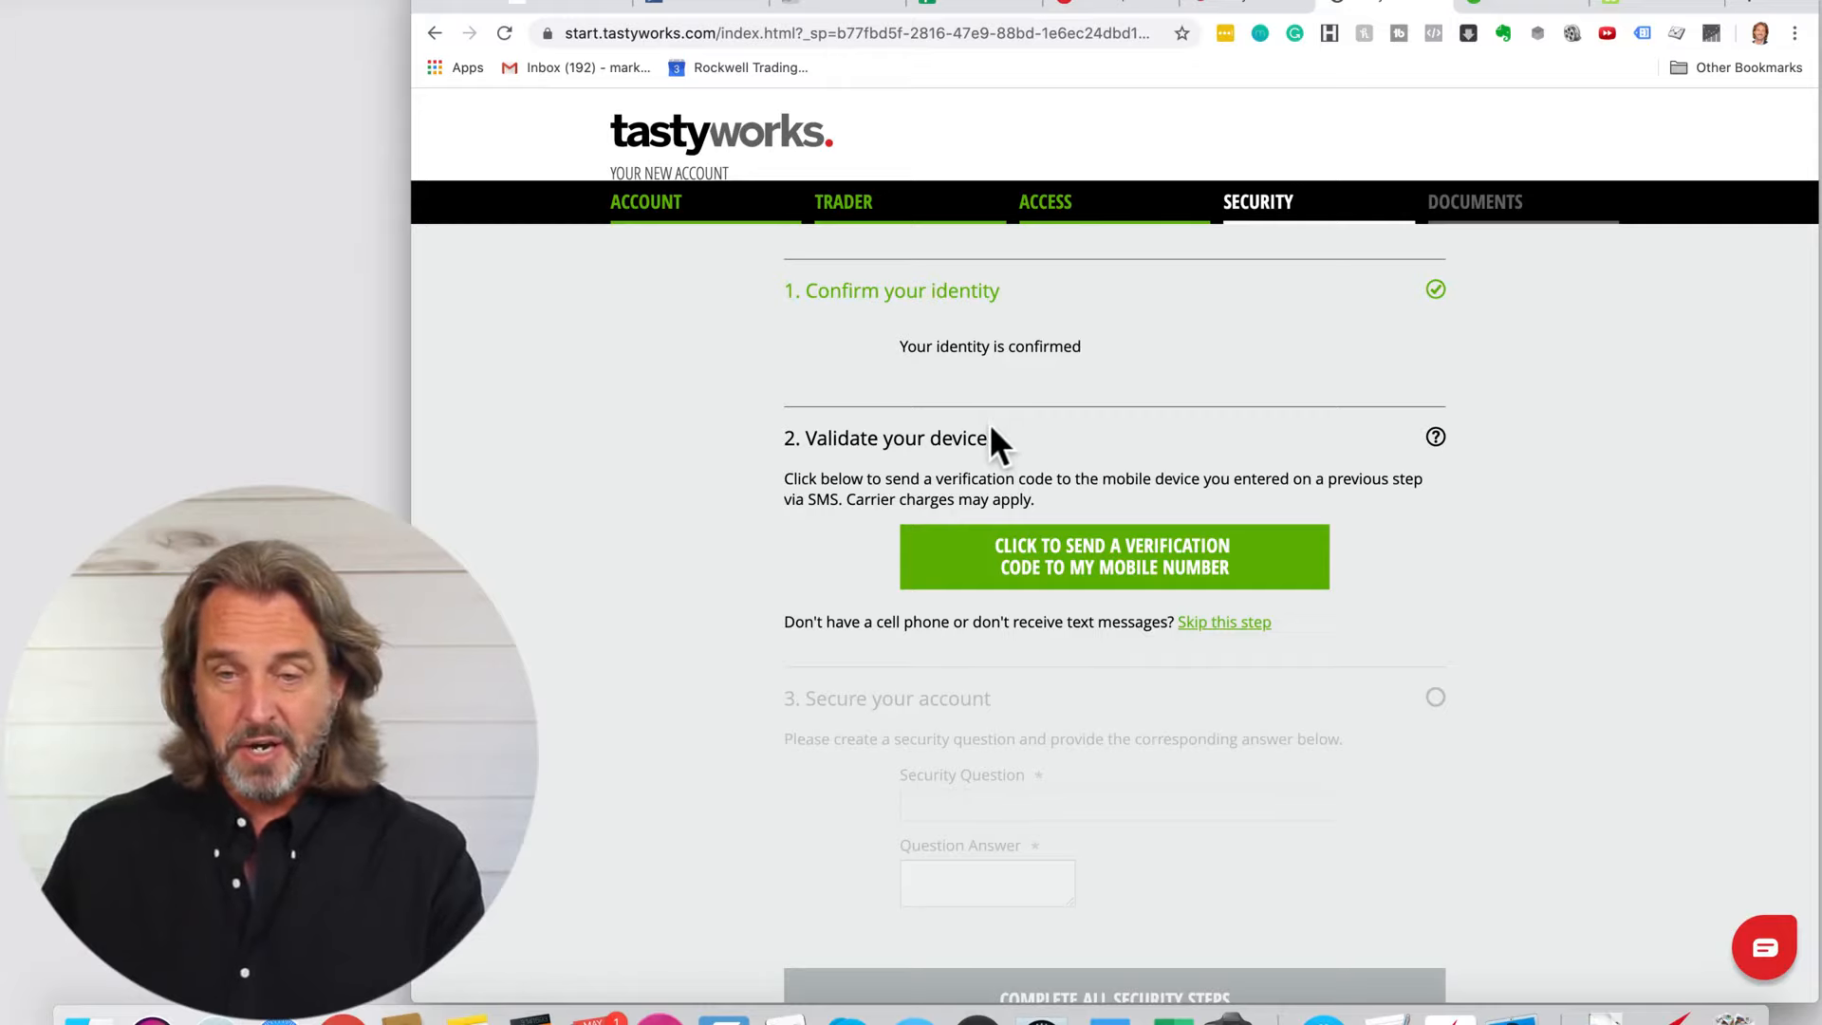
Validate the mobile device with the SMS verification code and fill in the account's security question.
{"action": "left_click", "coordinate": [1101, 568]}
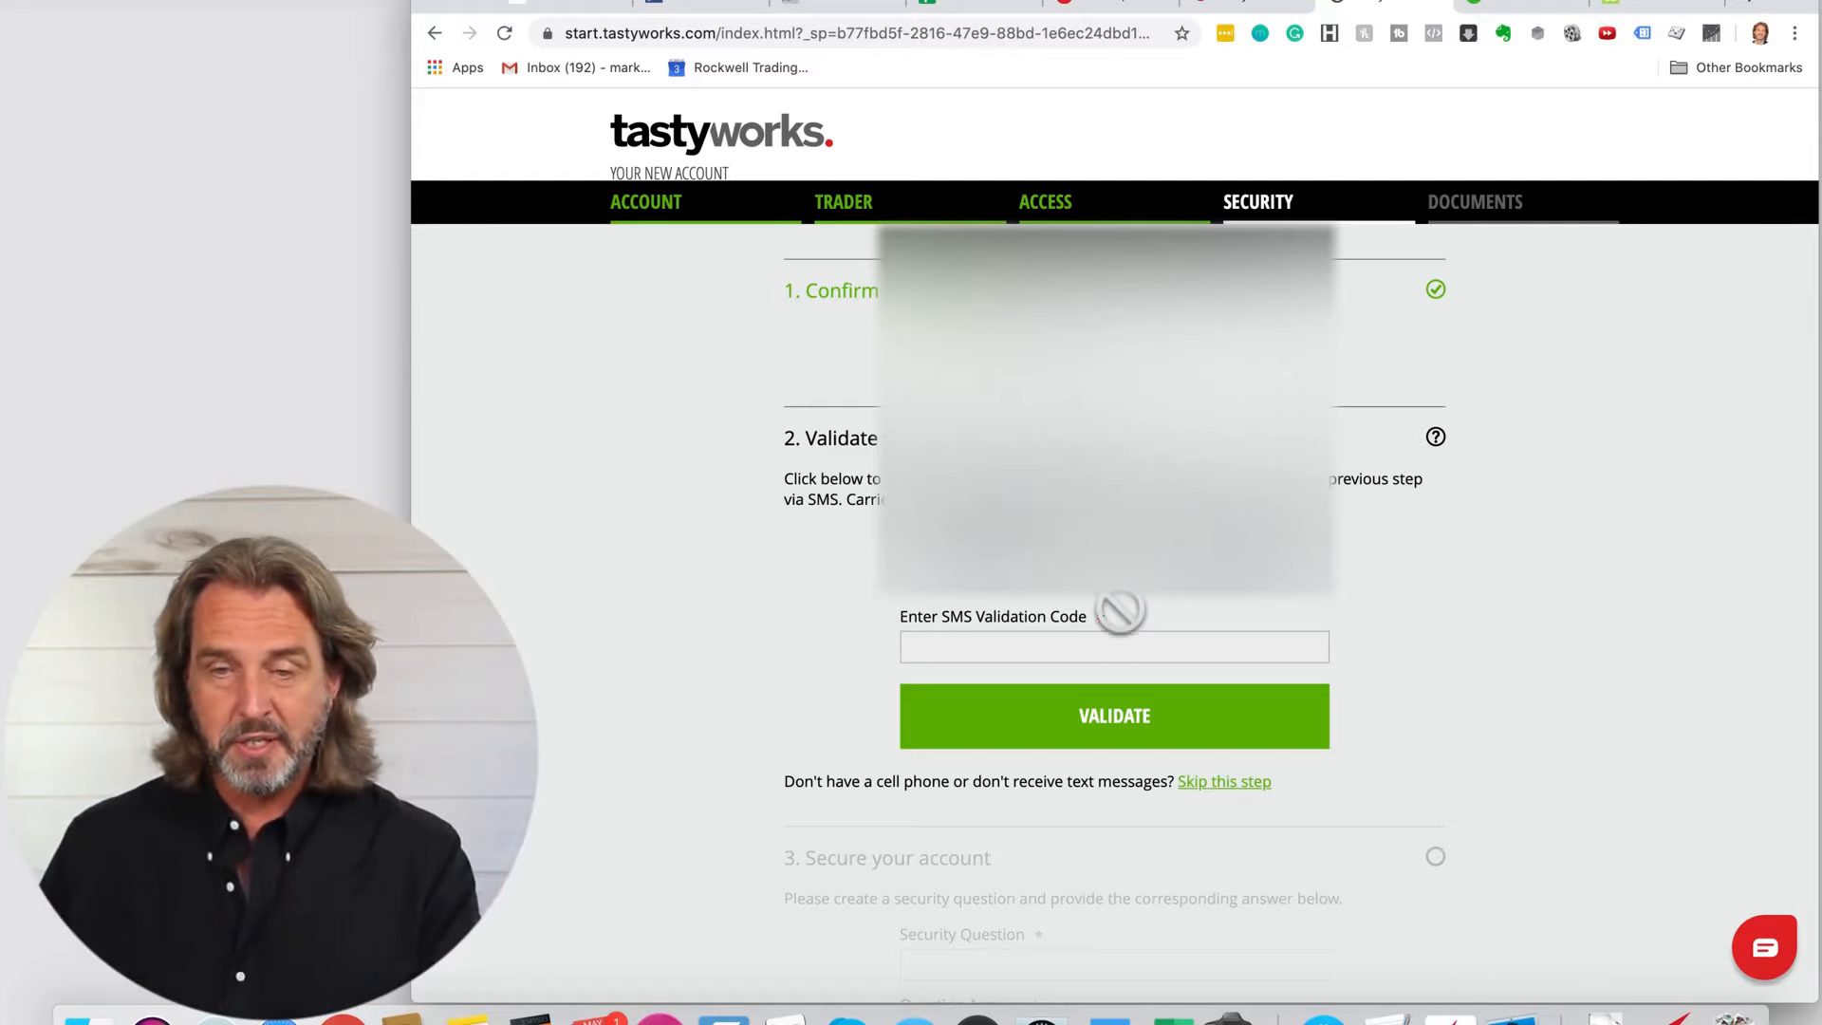
{"action": "scroll", "coordinate": [1115, 598], "scroll_direction": "down", "scroll_amount": 5}
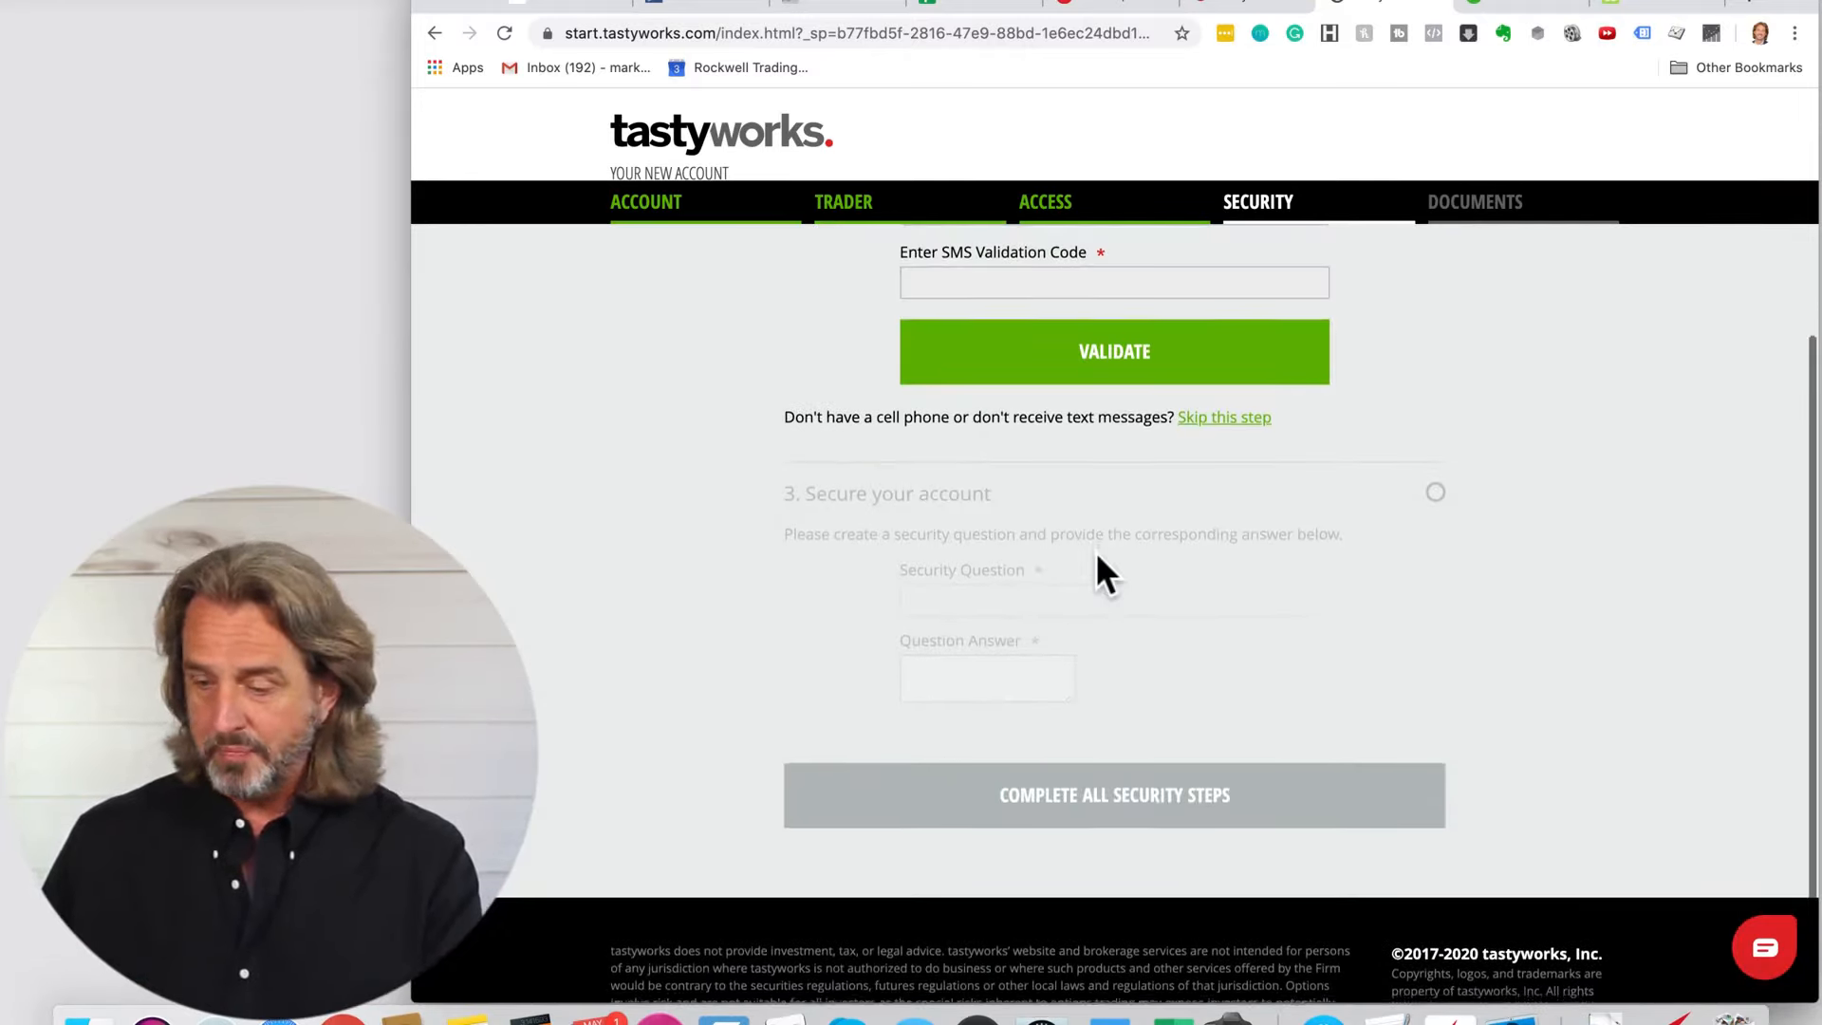
{"action": "left_click", "coordinate": [962, 282]}
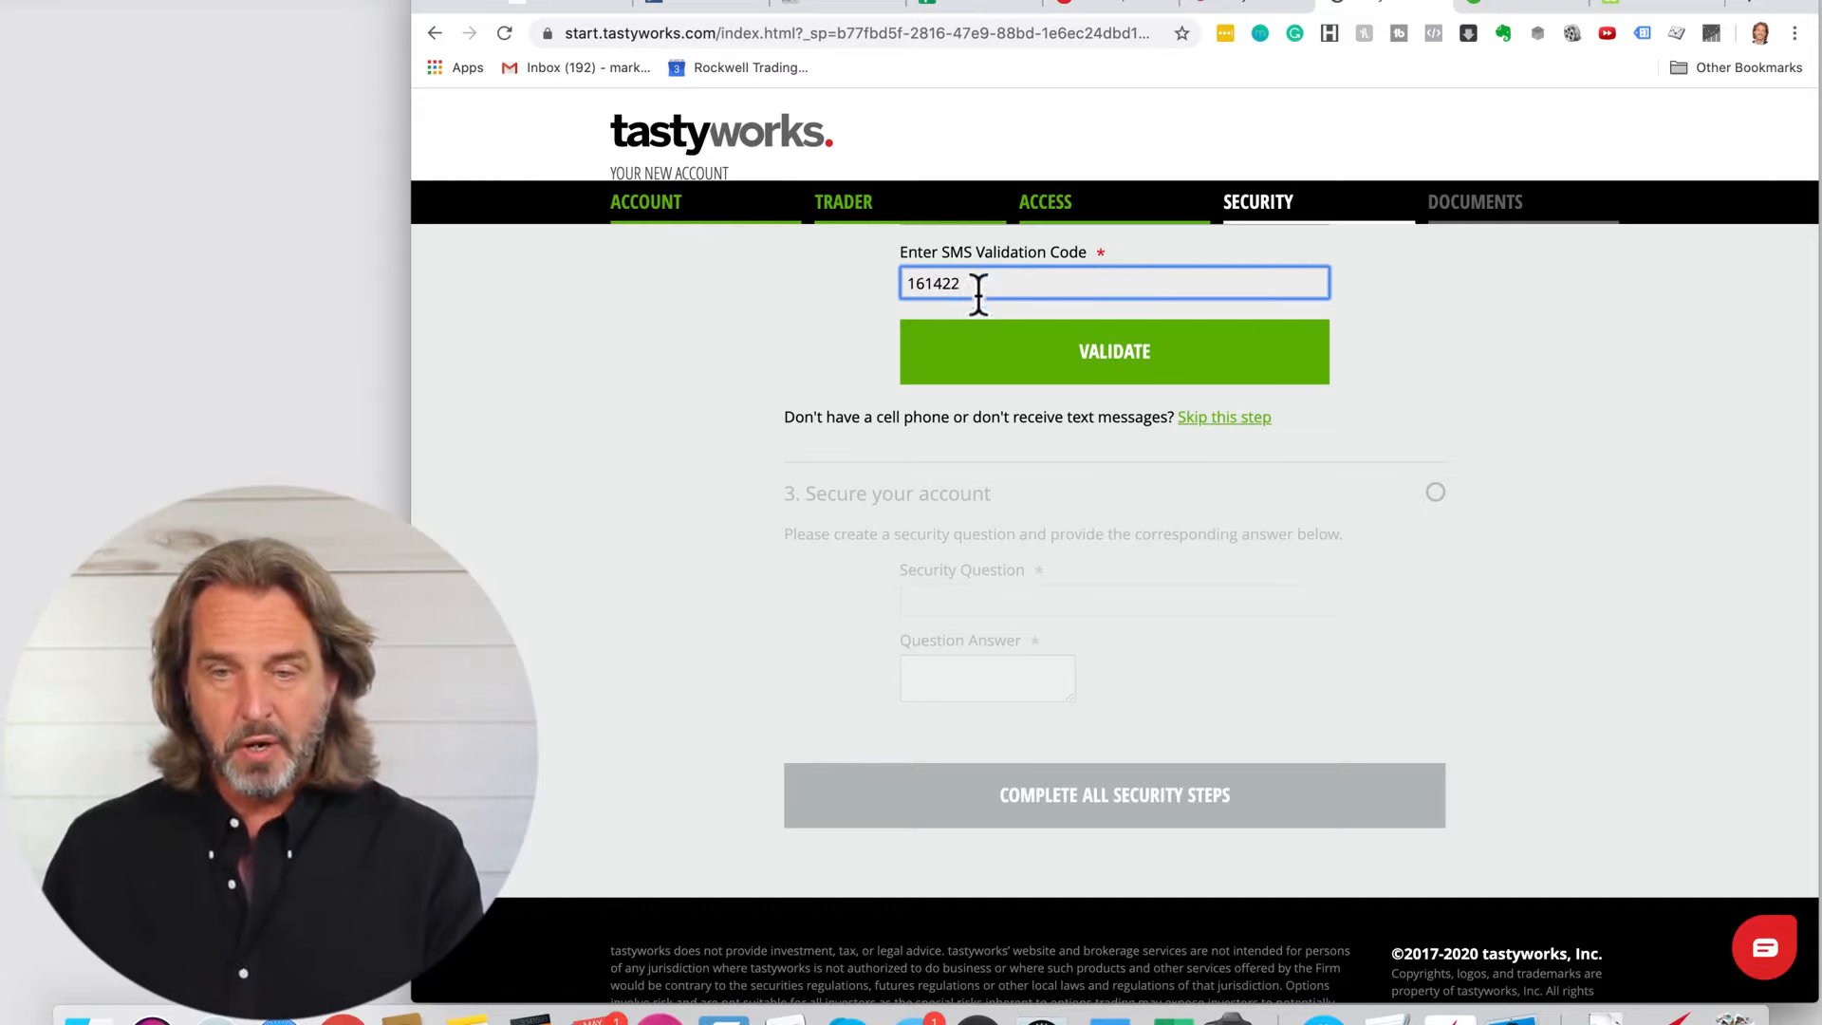
{"action": "left_click", "coordinate": [1036, 364]}
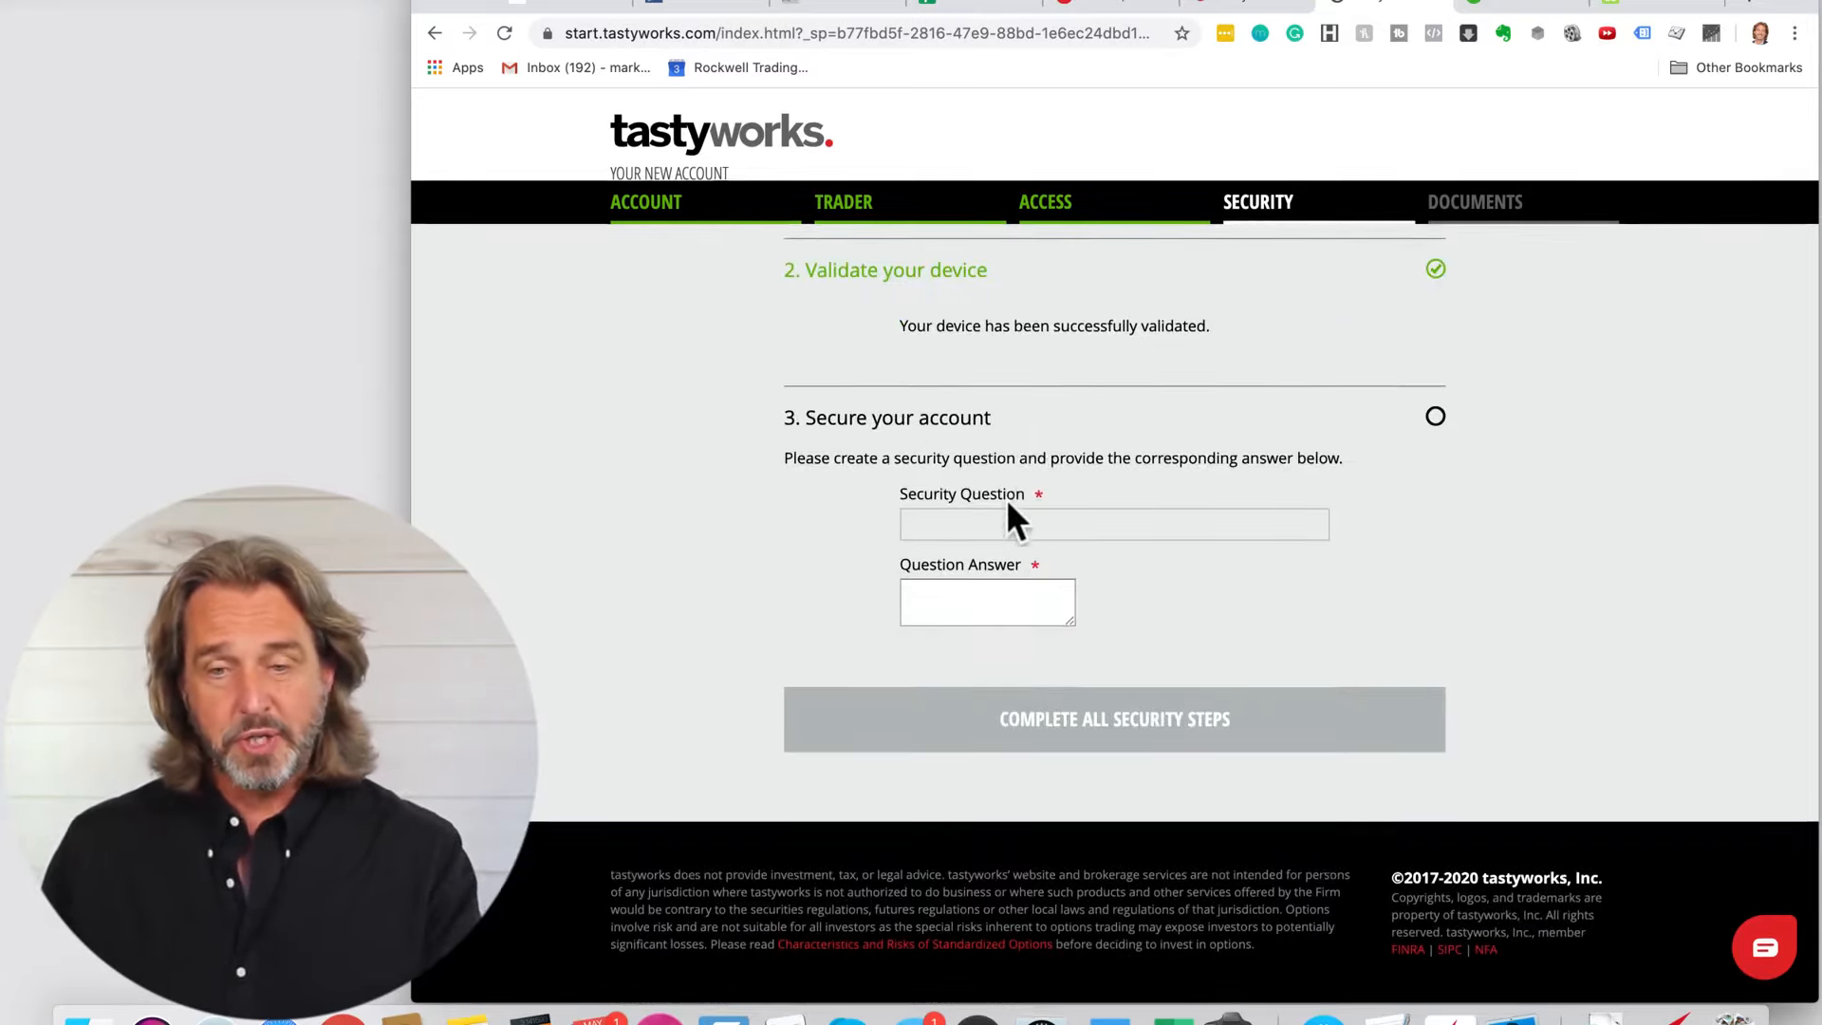
{"action": "left_click", "coordinate": [1001, 527]}
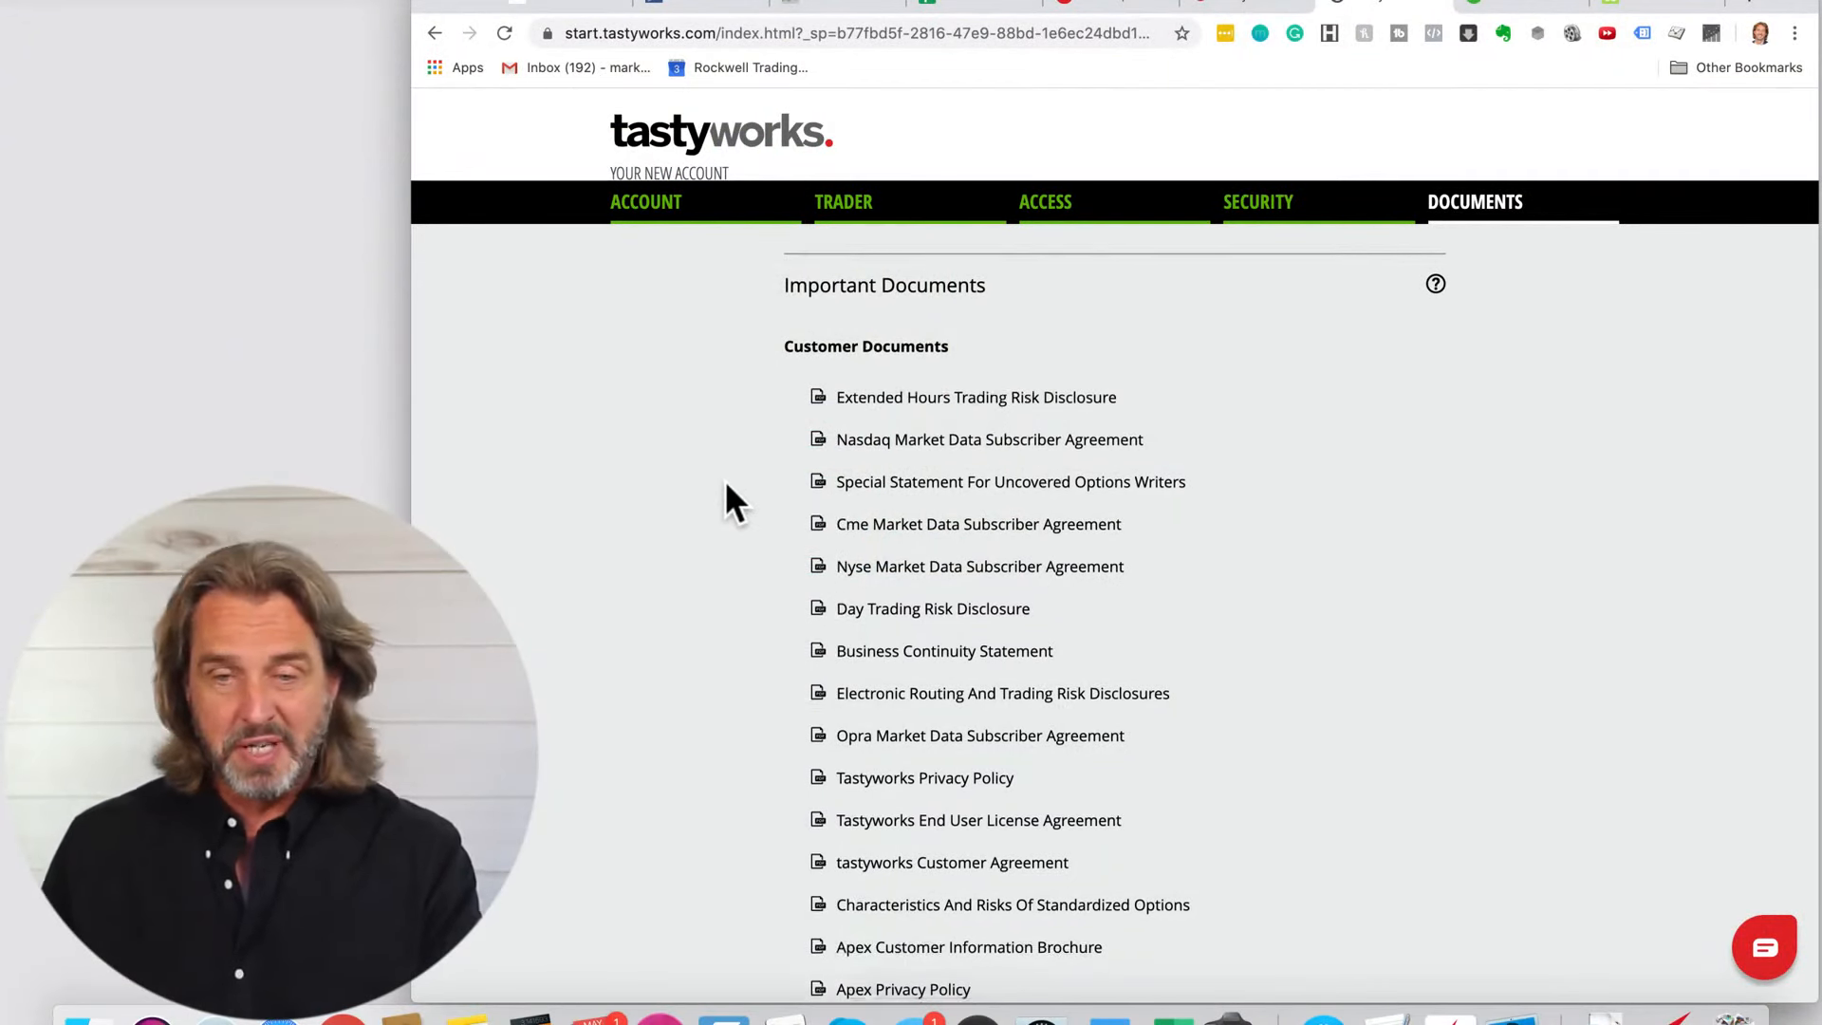
Agree to all provisions in the customer documents, and sign and submit the account application.
{"action": "scroll", "coordinate": [727, 484], "scroll_direction": "down", "scroll_amount": 5}
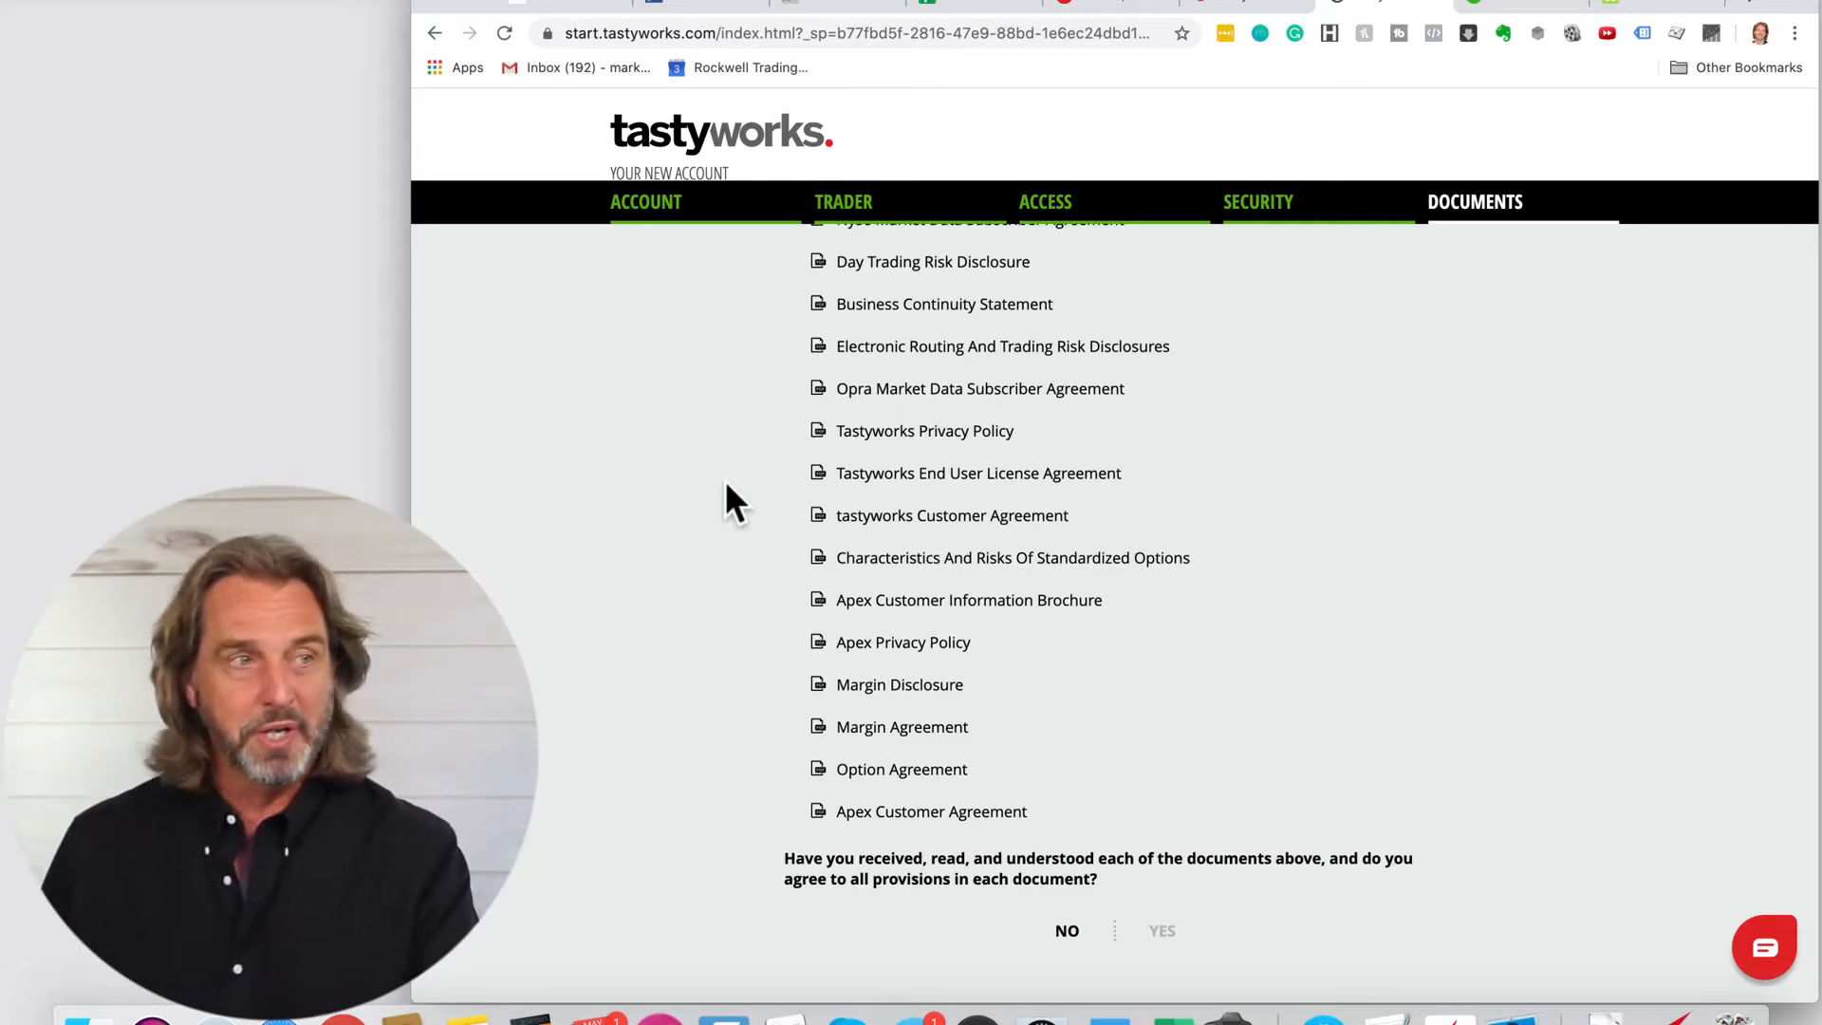
{"action": "scroll", "coordinate": [725, 480], "scroll_direction": "down", "scroll_amount": 3}
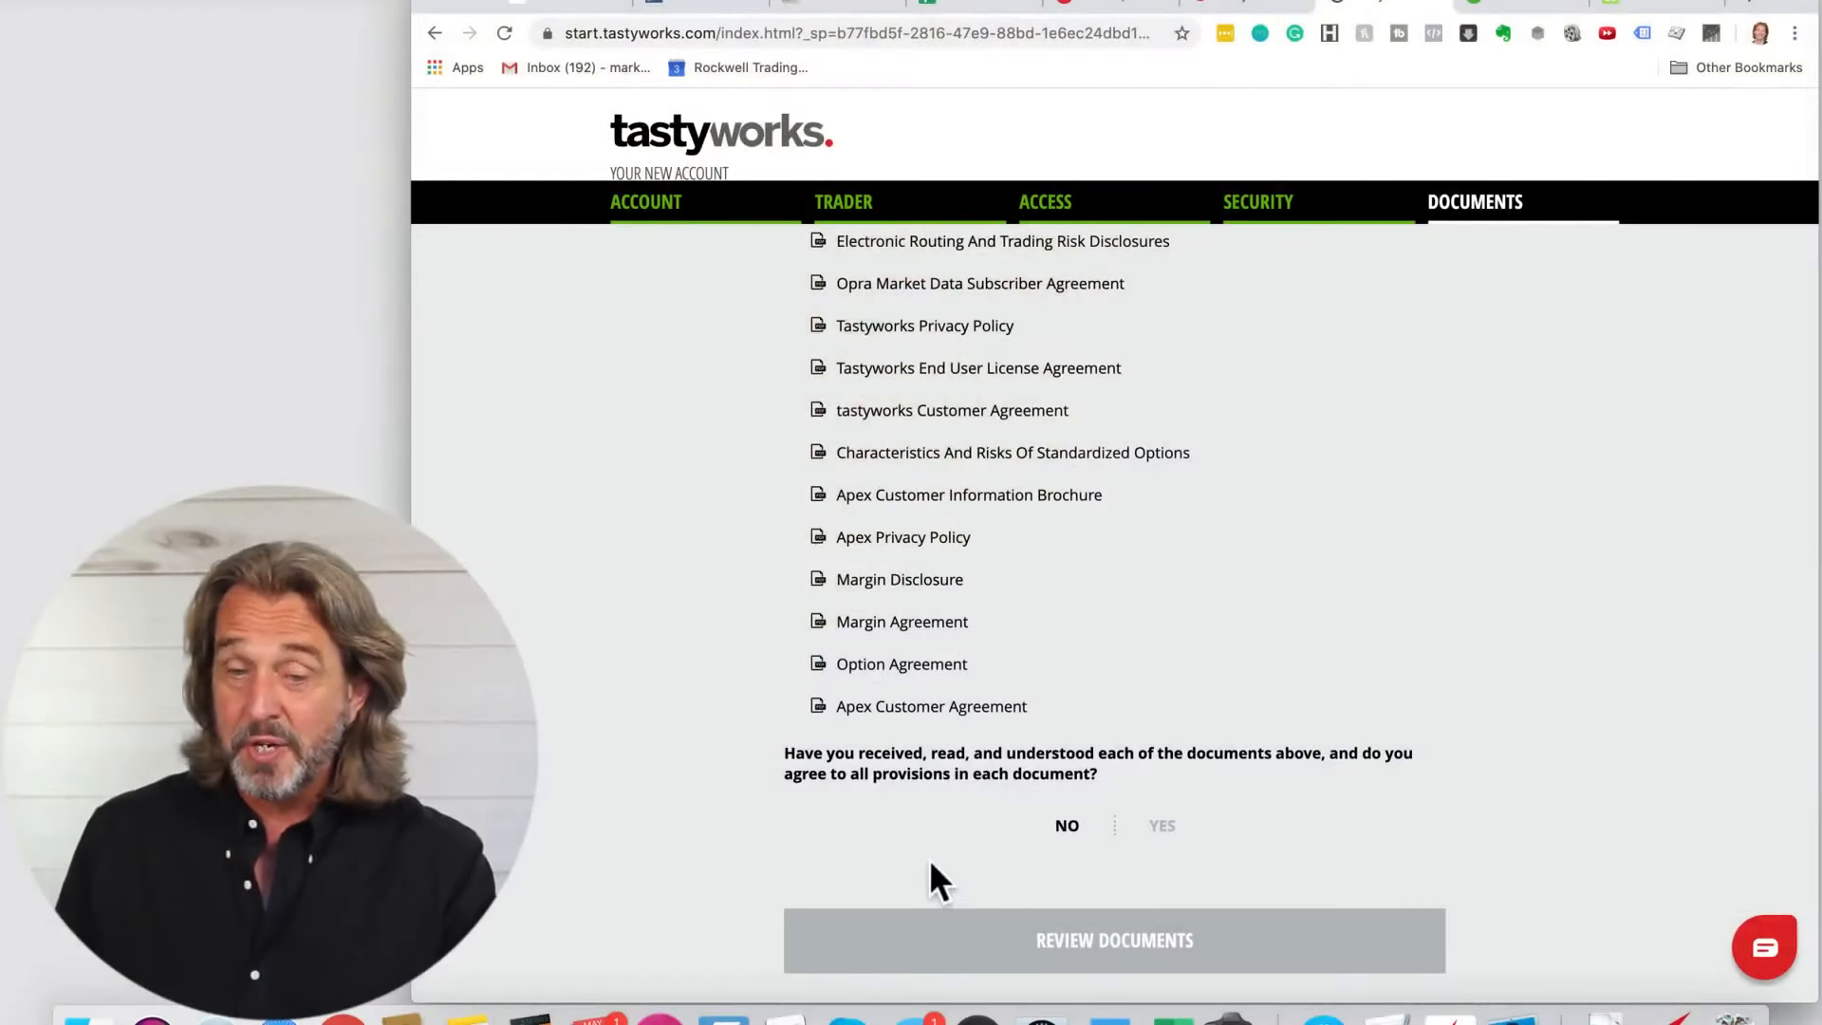
{"action": "left_click", "coordinate": [1162, 826]}
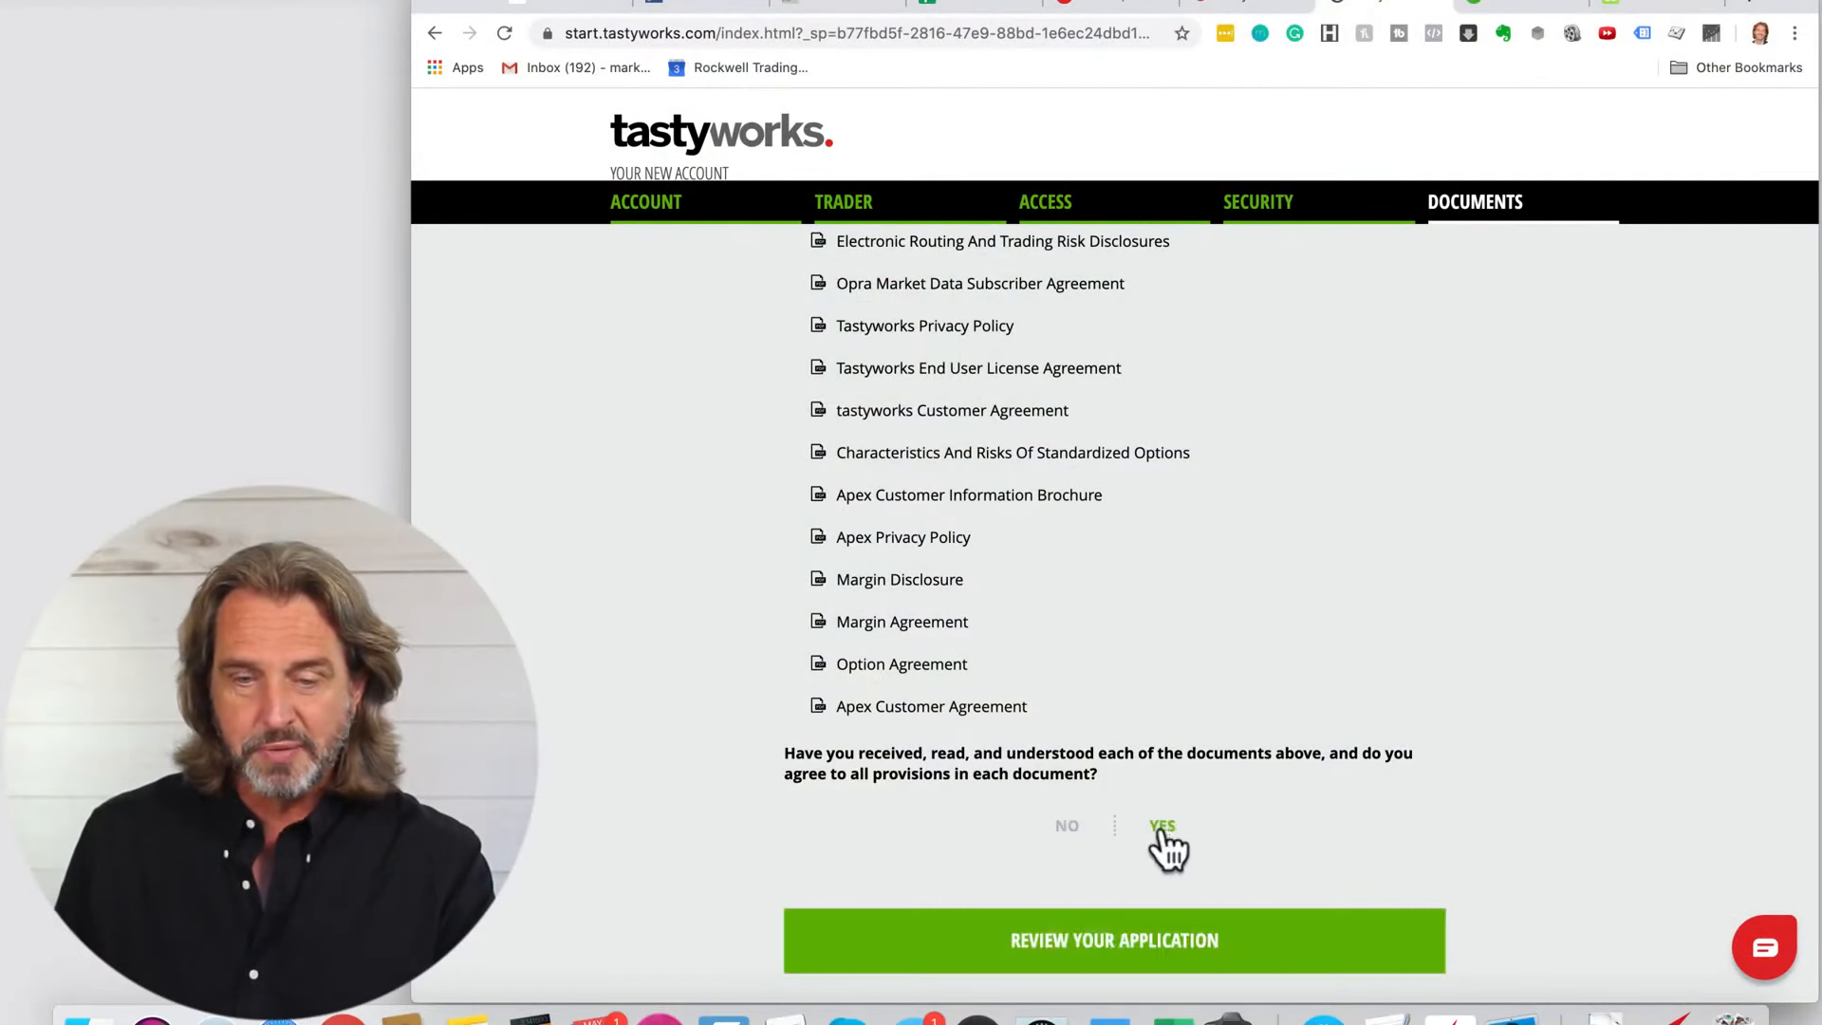
{"action": "scroll", "coordinate": [1234, 826], "scroll_direction": "down", "scroll_amount": 2}
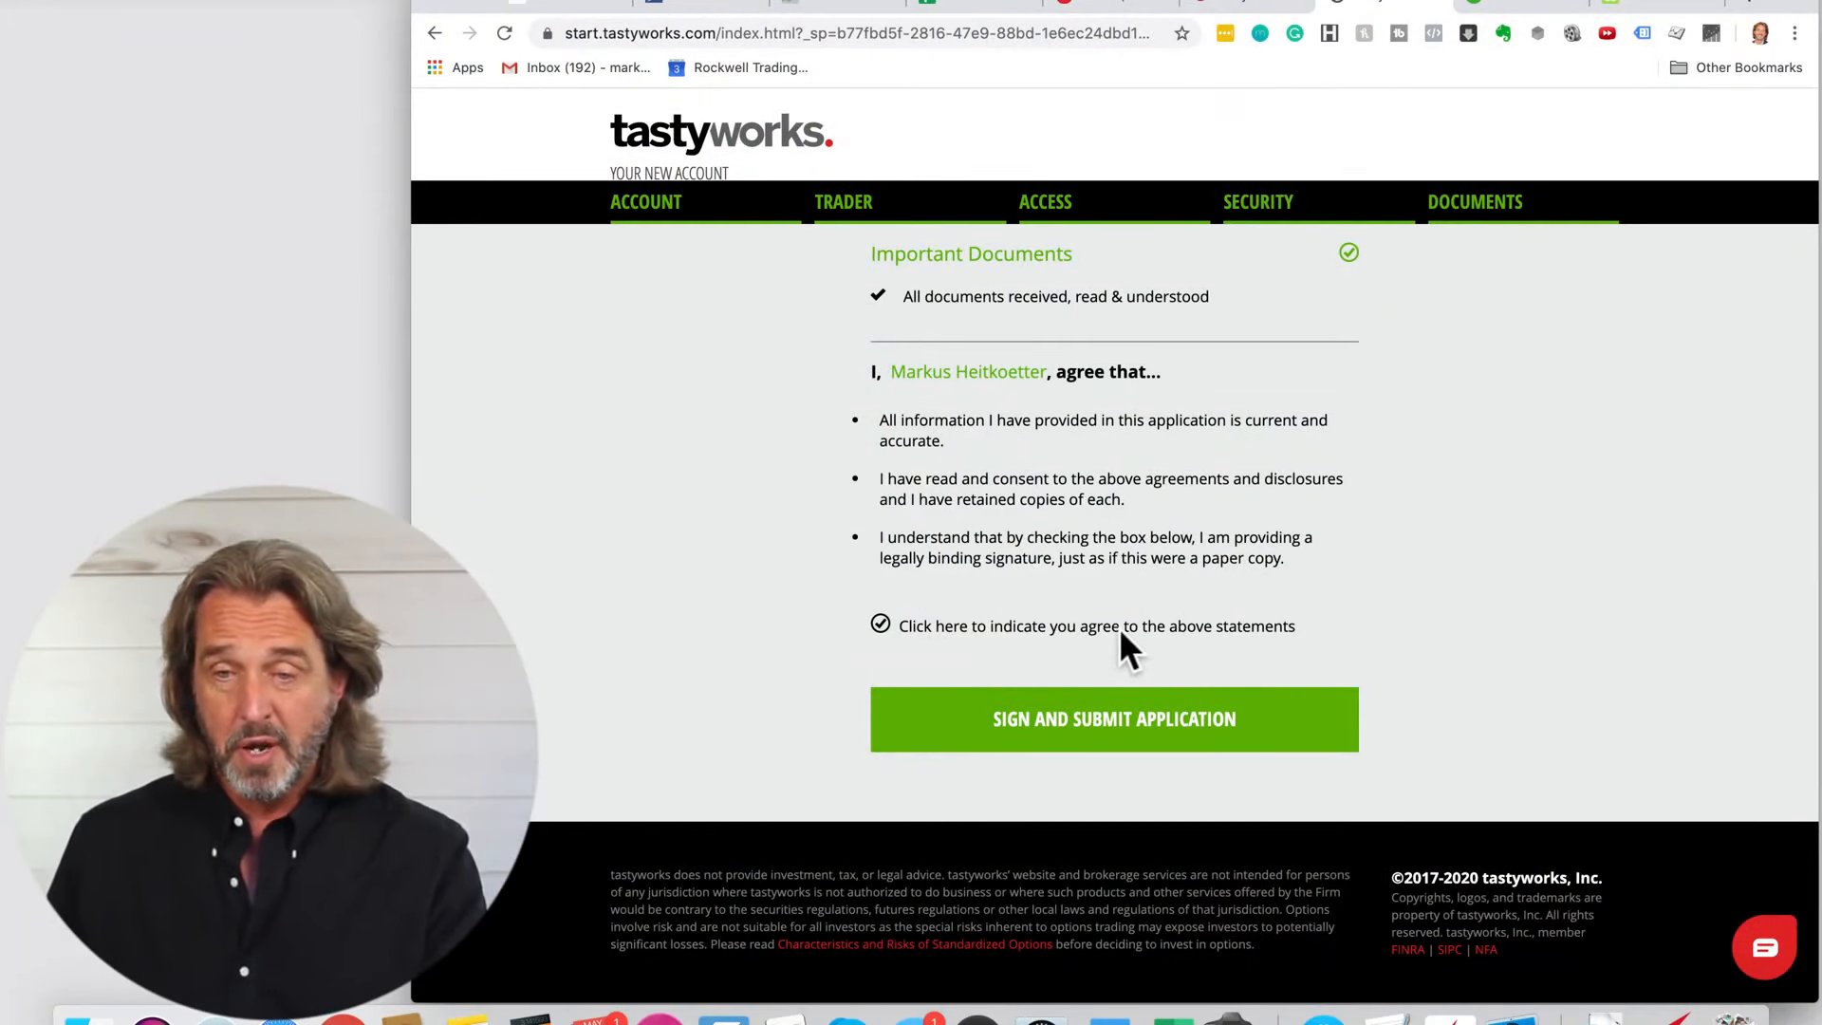
{"action": "left_click", "coordinate": [1104, 736]}
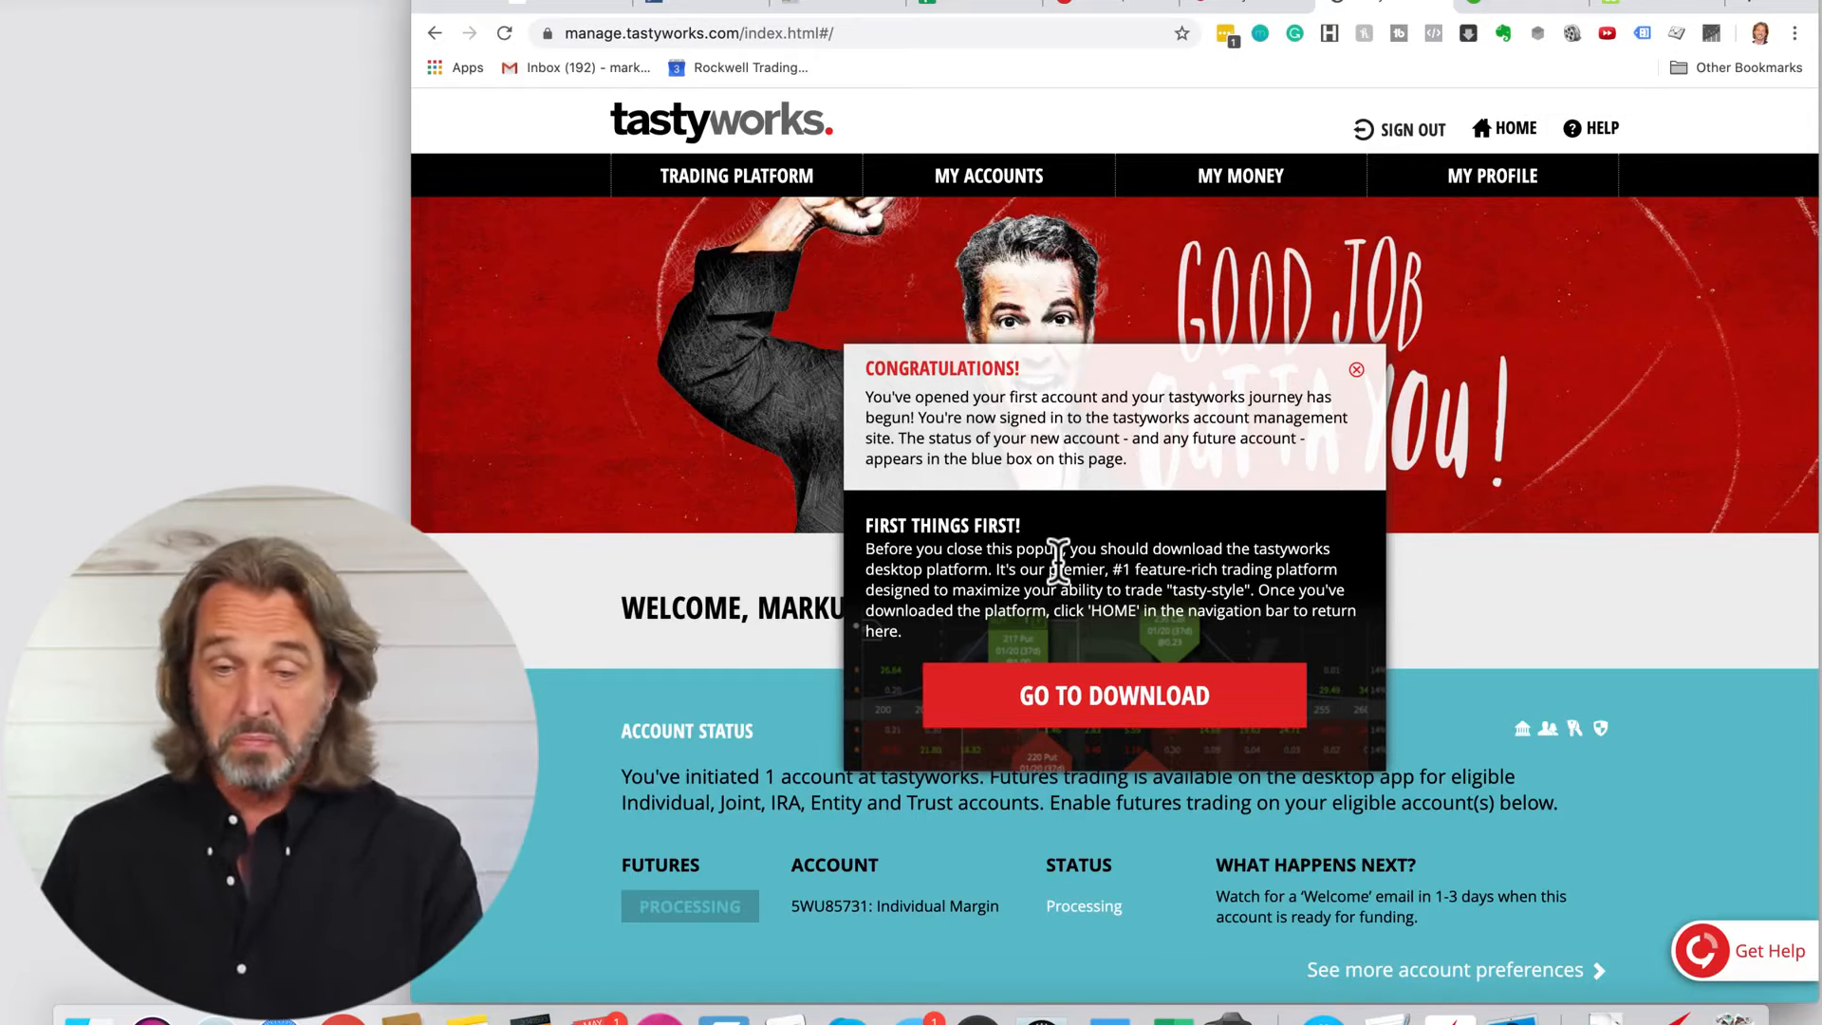
Download the desktop trading platform installer and dismiss the download window.
{"action": "left_click", "coordinate": [1174, 722]}
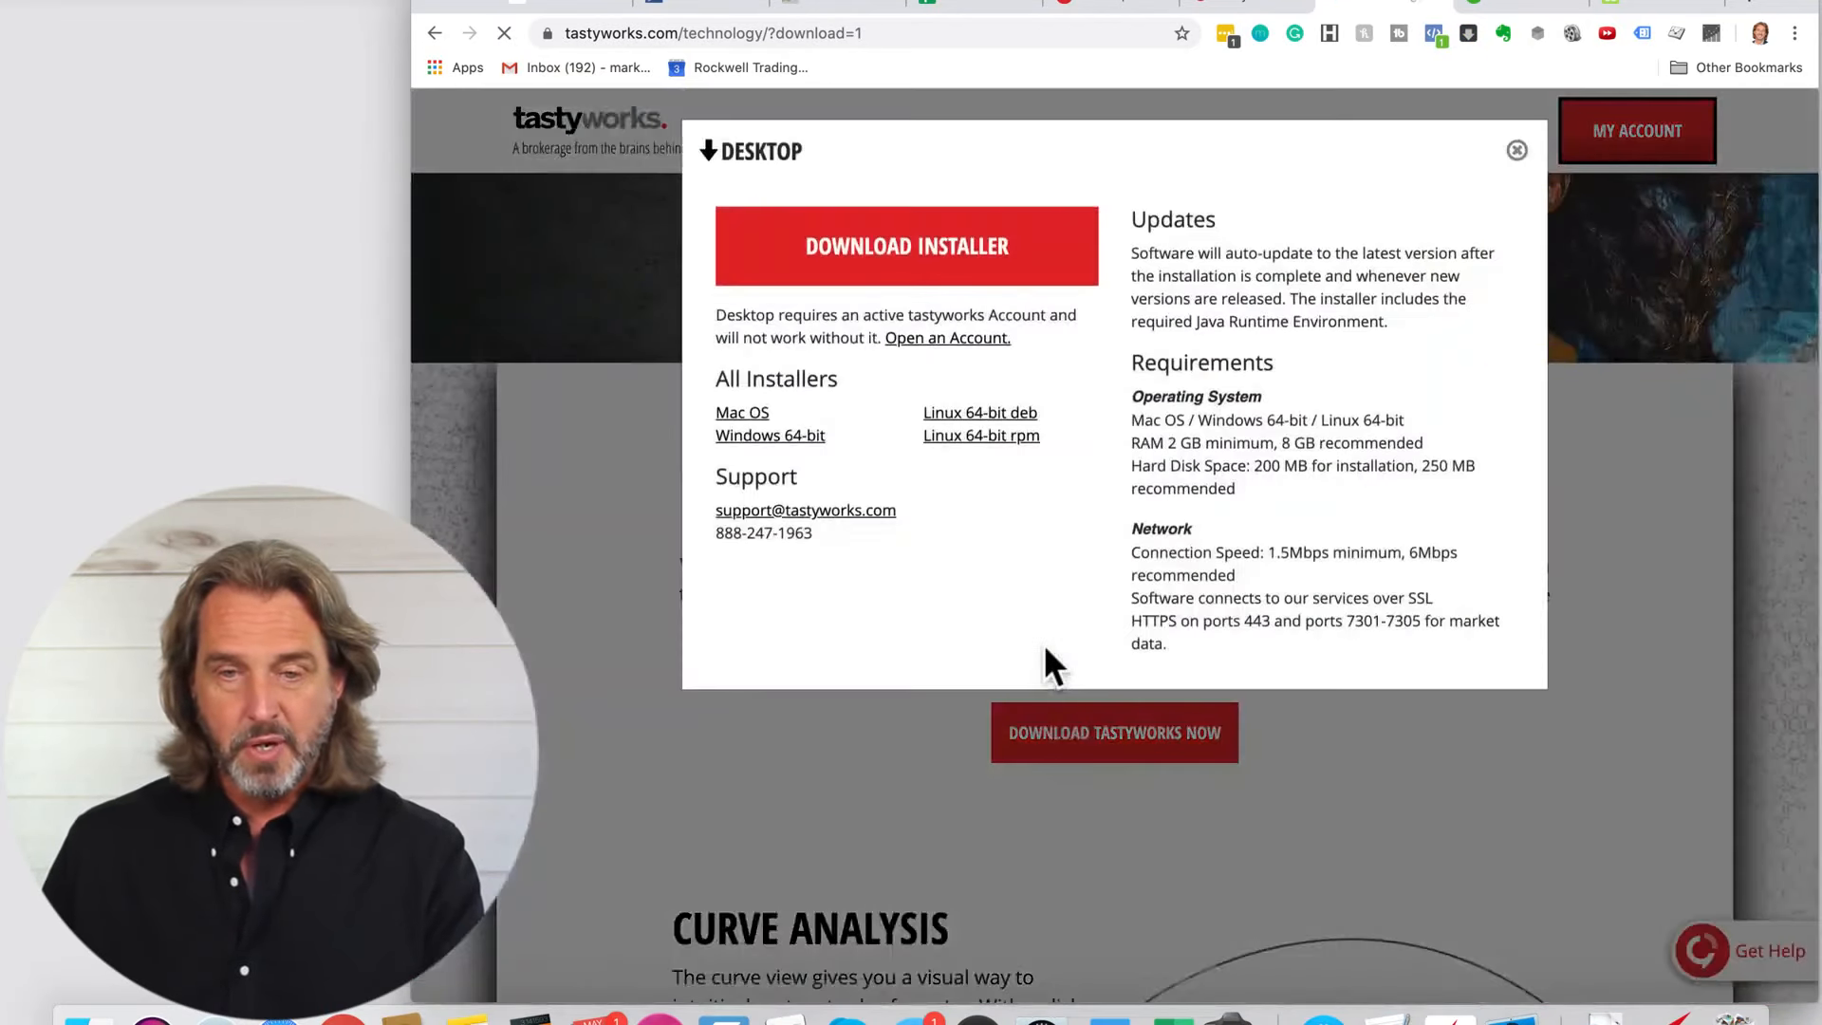
{"action": "left_click", "coordinate": [872, 248]}
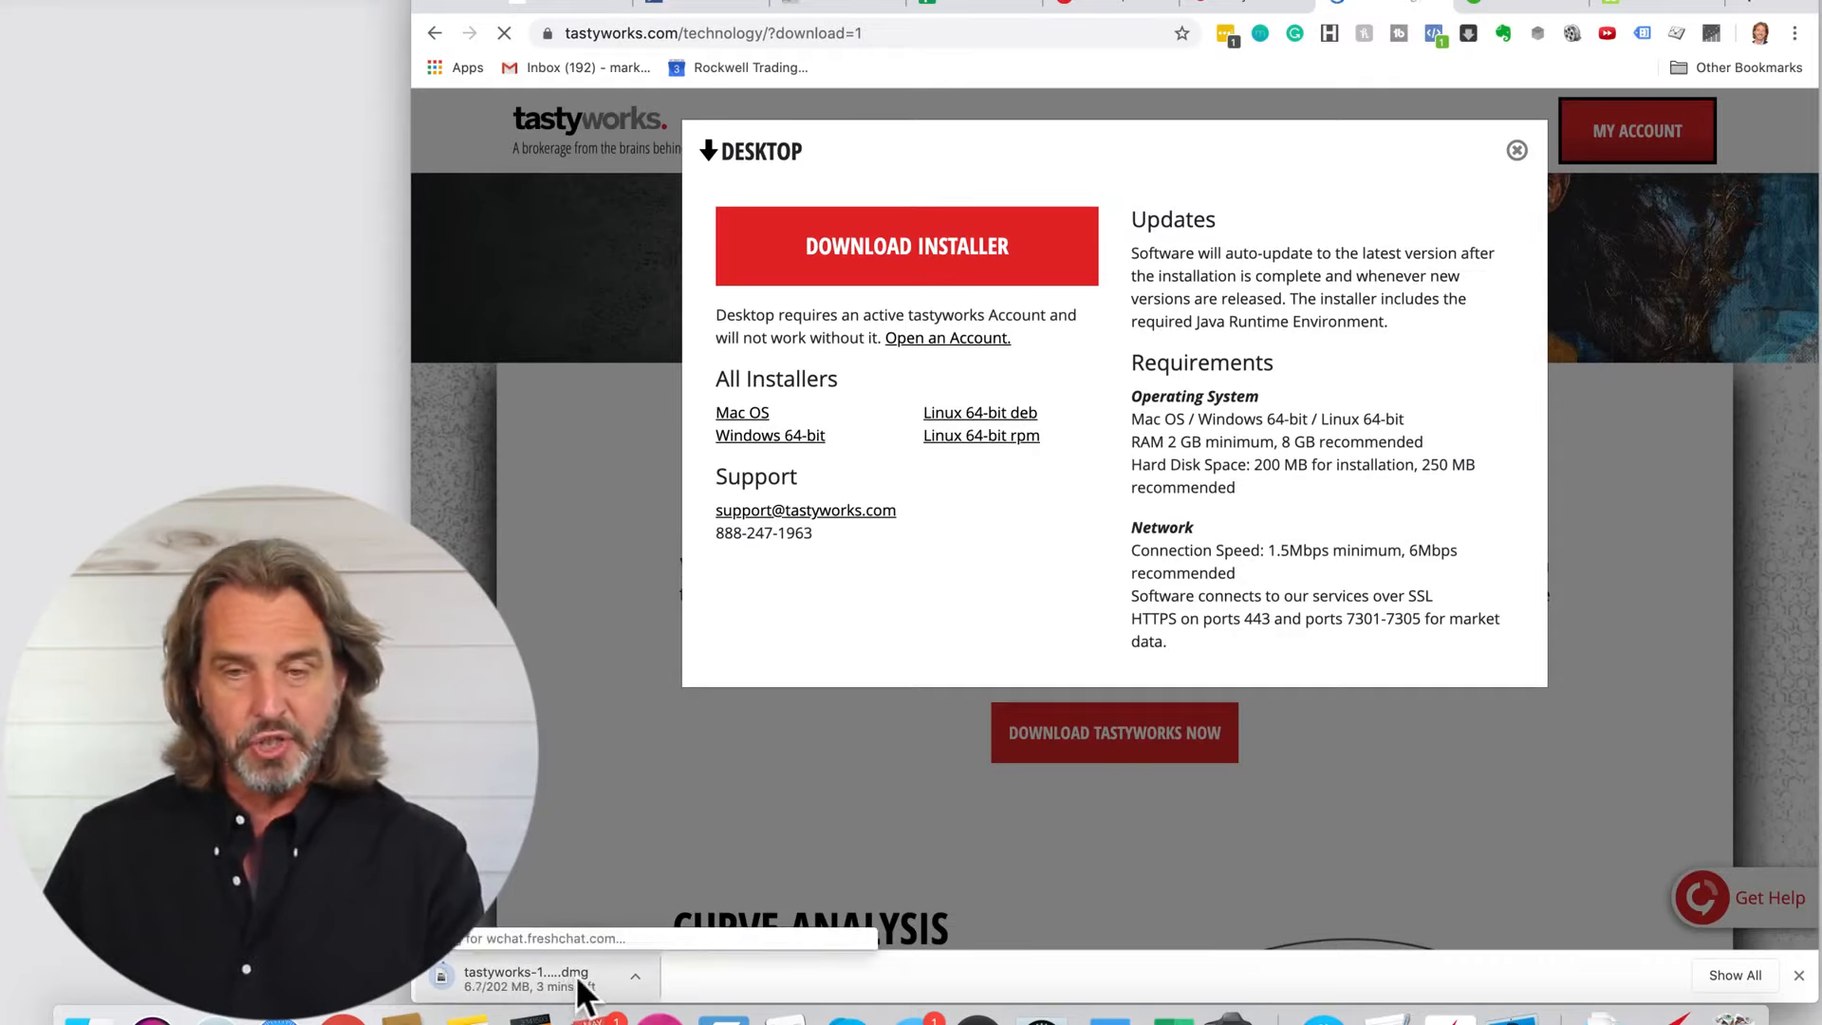
{"action": "left_click", "coordinate": [1517, 152]}
Look through the trading platform's feature page and check the new account's status and funding options on the account management page.
{"action": "scroll", "coordinate": [1413, 367], "scroll_direction": "down", "scroll_amount": 5}
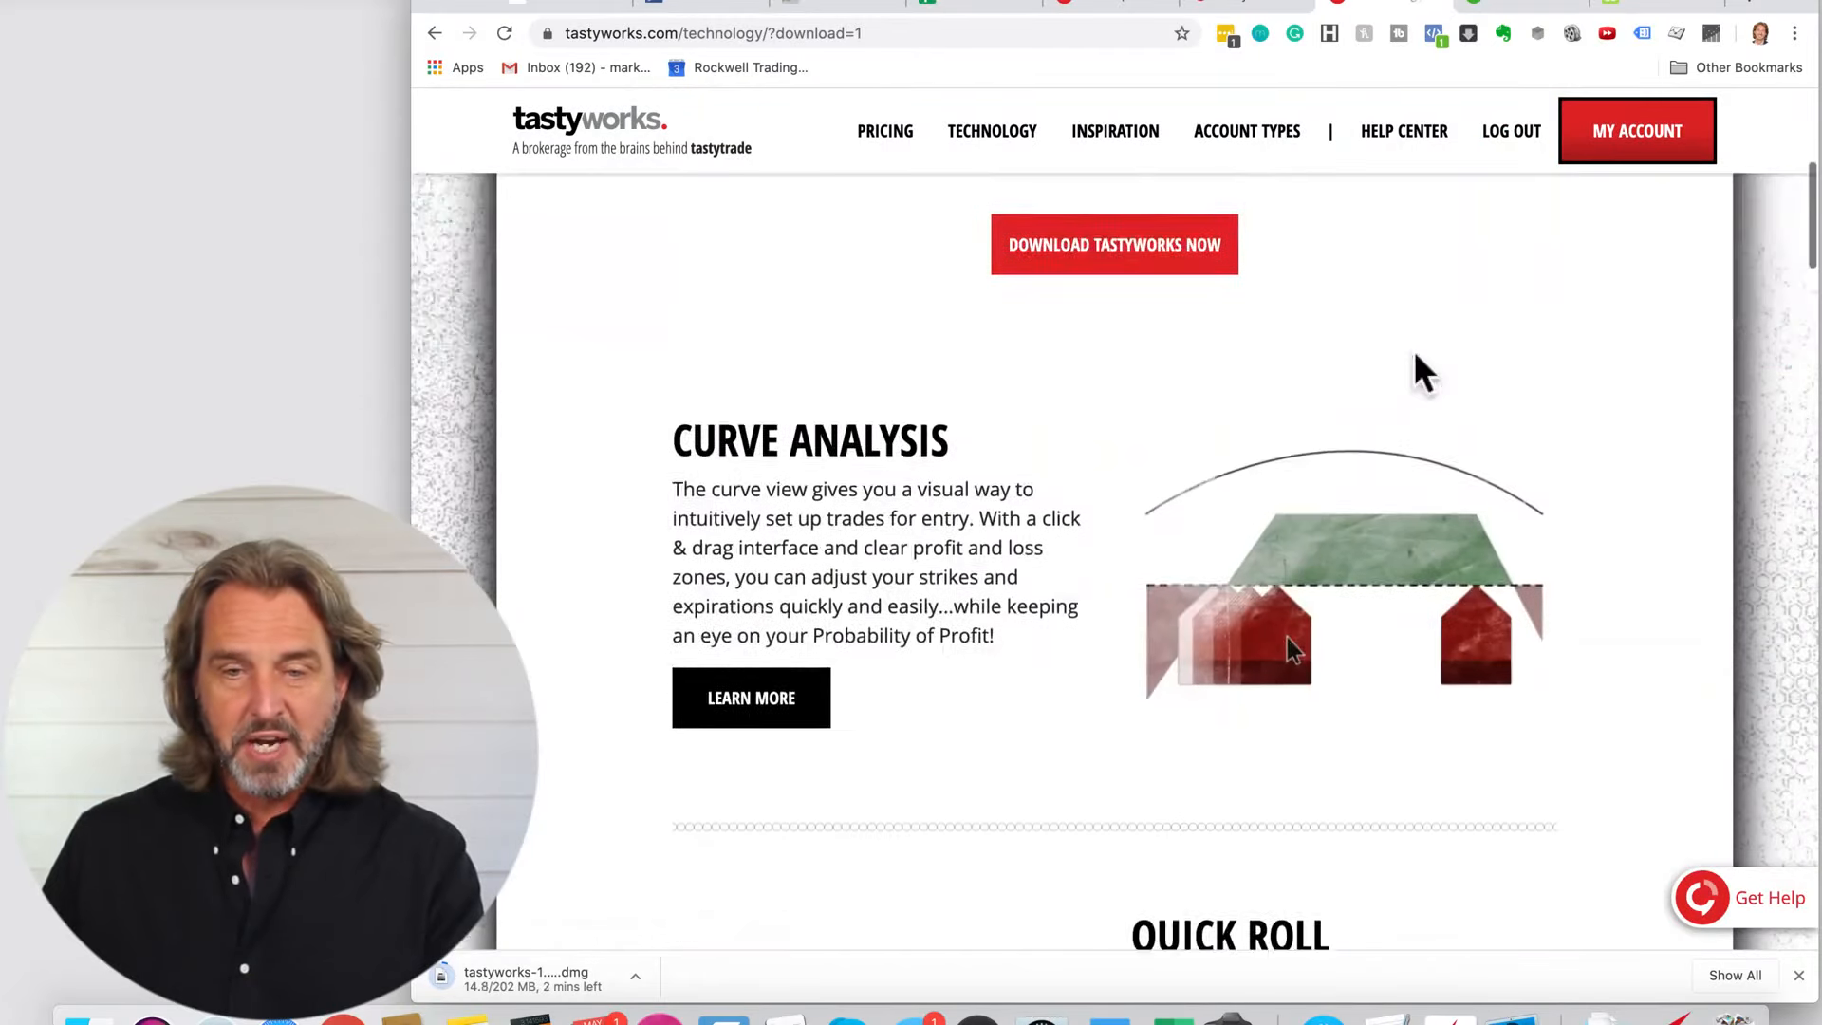
{"action": "scroll", "coordinate": [1415, 350], "scroll_direction": "down", "scroll_amount": 7}
{"action": "scroll", "coordinate": [1415, 350], "scroll_direction": "up", "scroll_amount": 15}
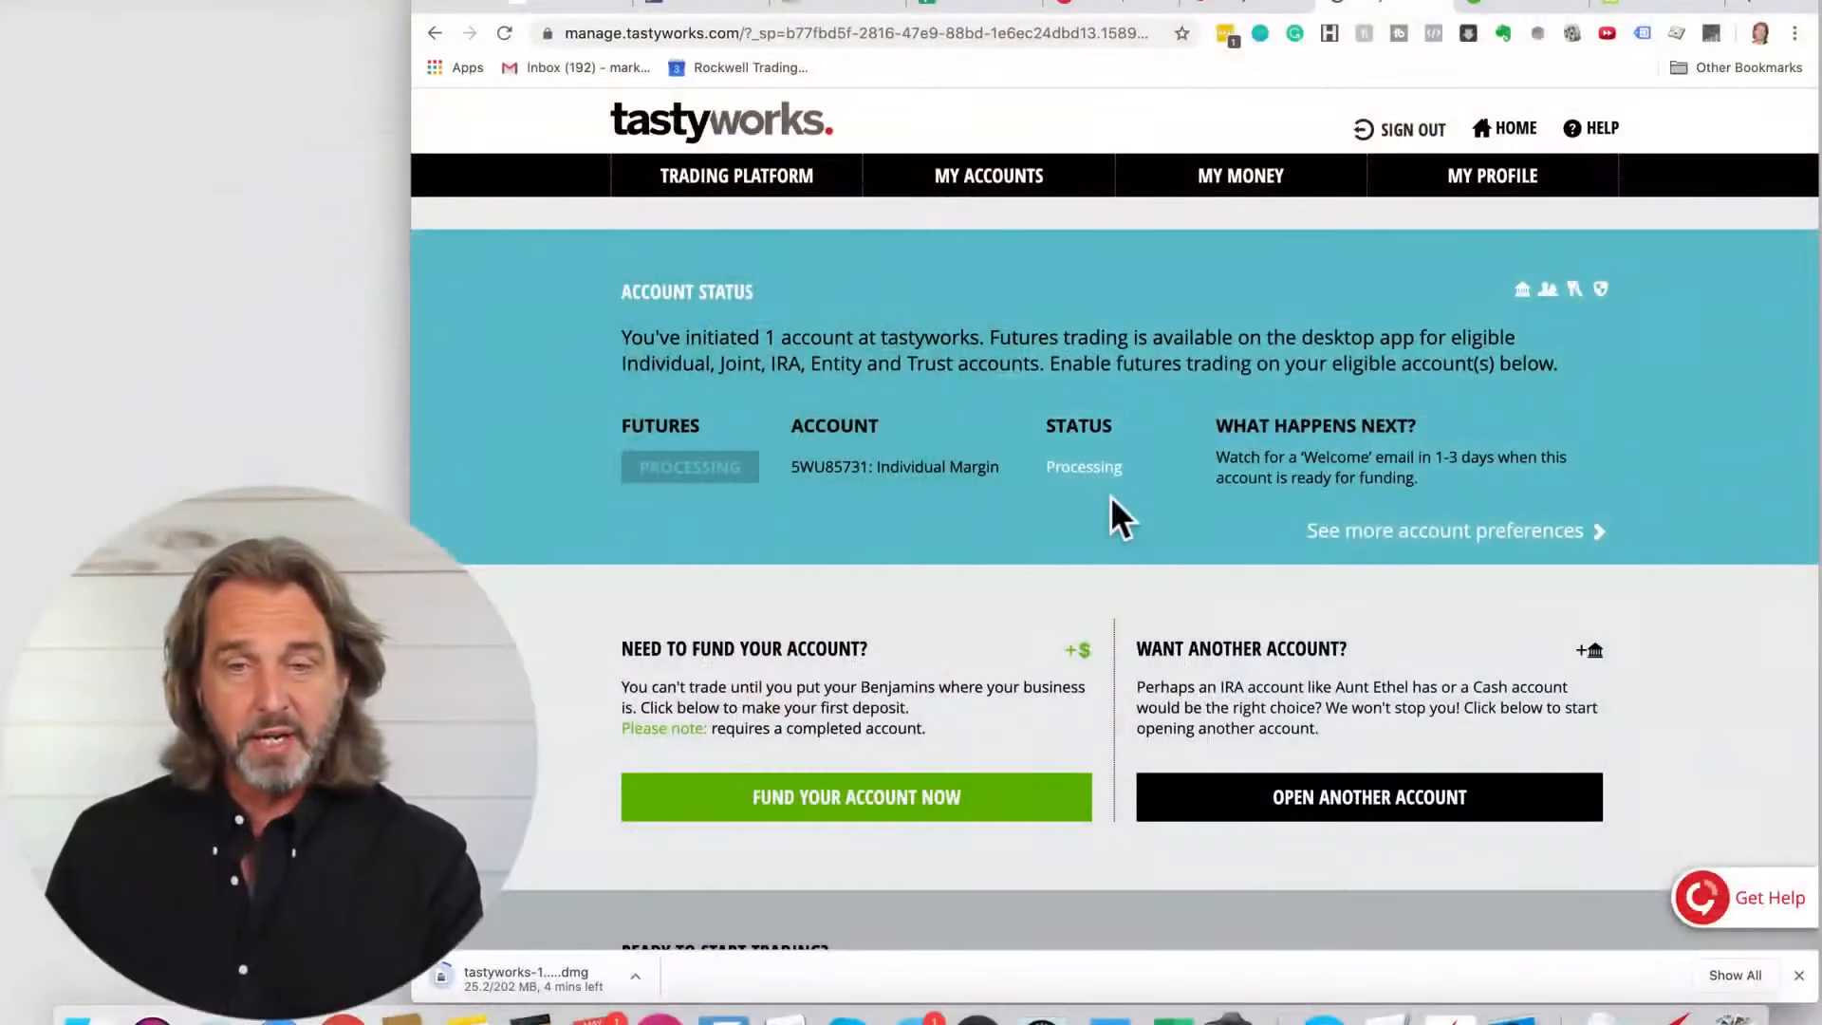
{"action": "scroll", "coordinate": [1012, 441], "scroll_direction": "up", "scroll_amount": 1}
{"action": "scroll", "coordinate": [1012, 441], "scroll_direction": "down", "scroll_amount": 2}
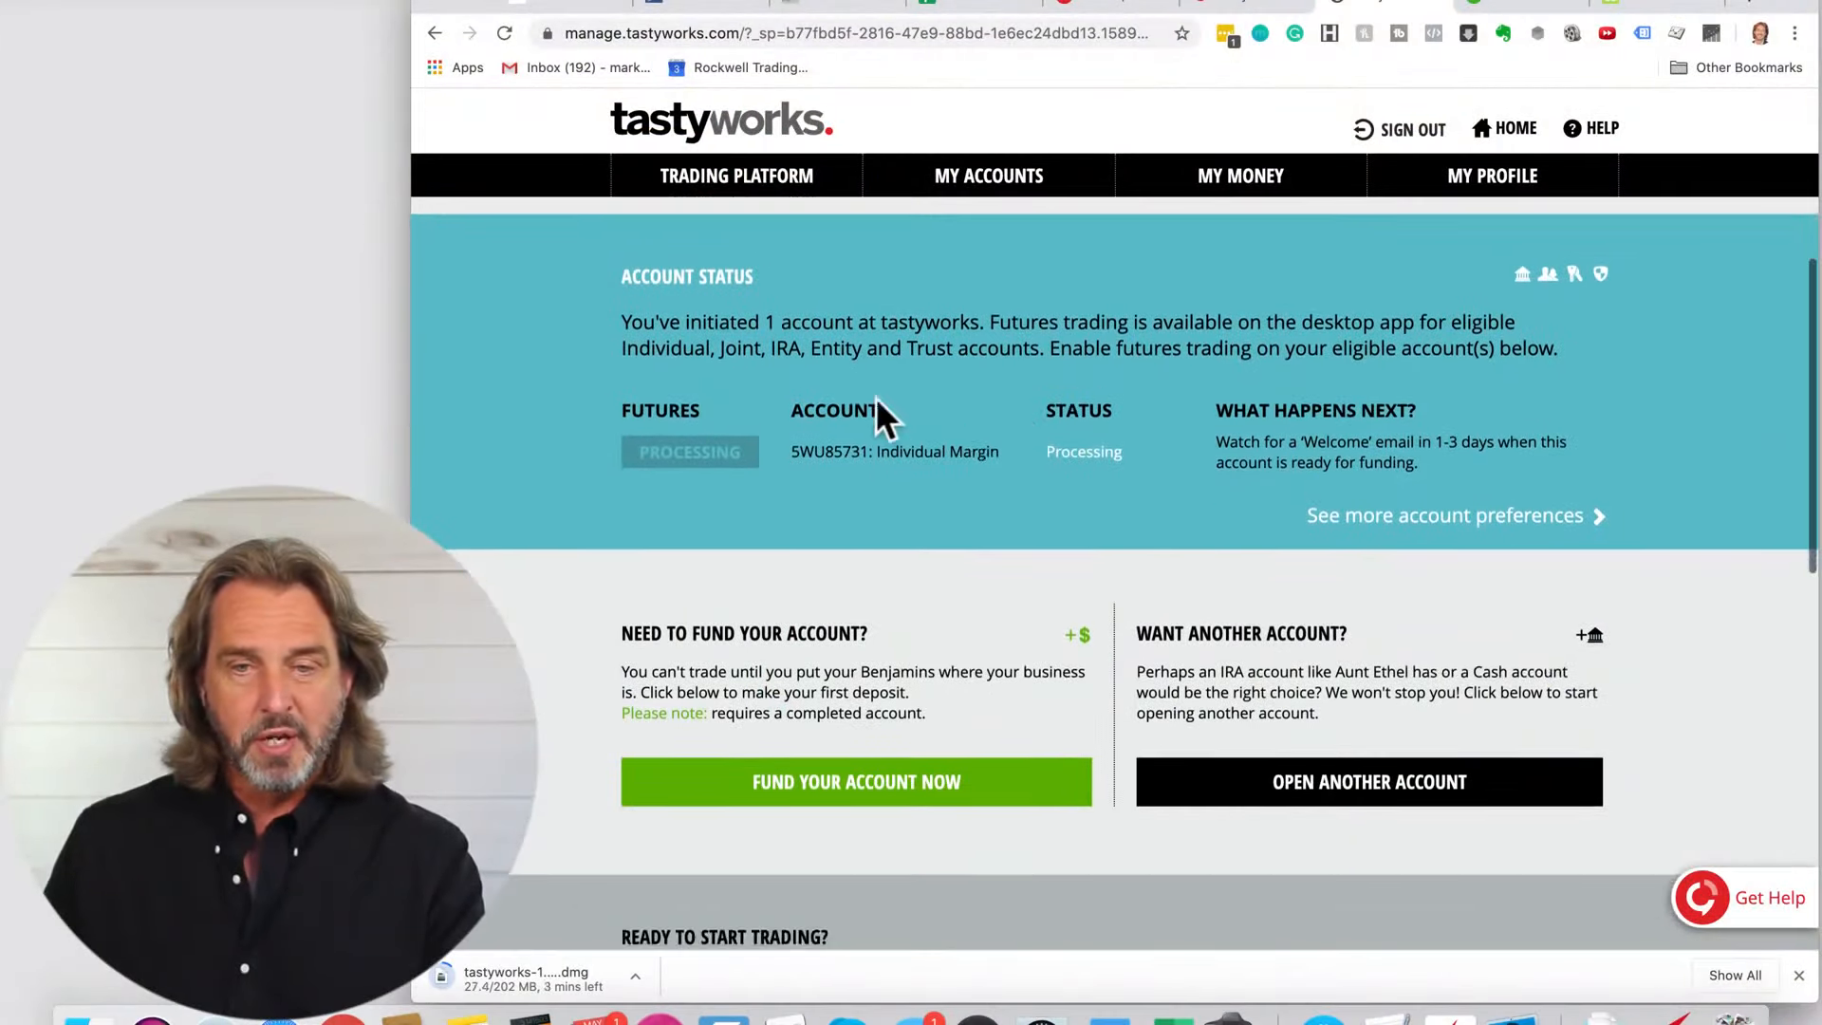